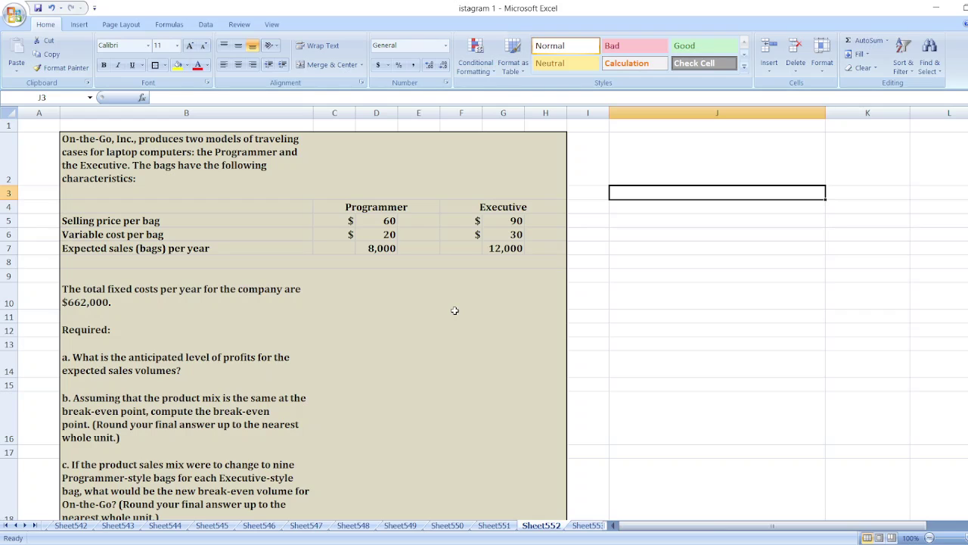
# Enter the heading 'a) Profit for Expected Sales Volume:' in cell J2
pyautogui.click(681, 144)
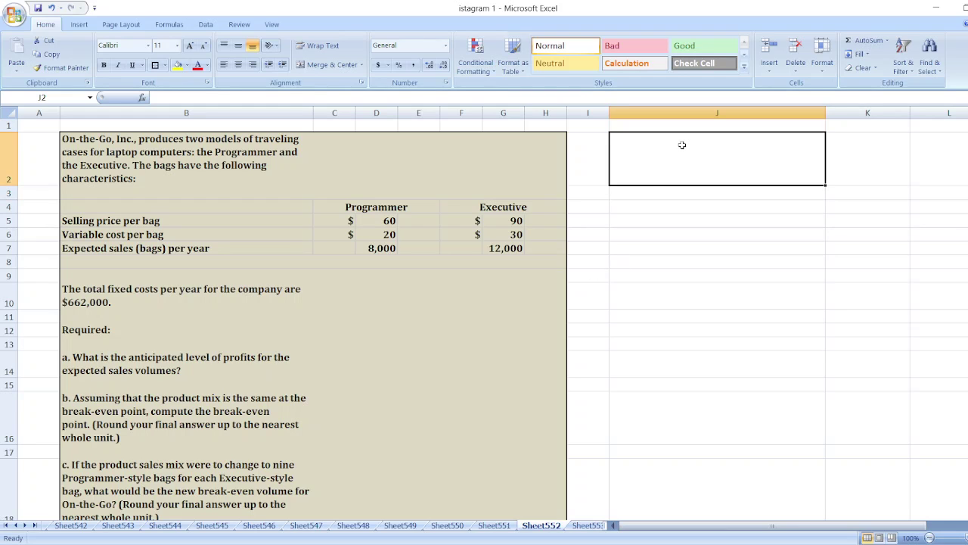
pyautogui.write('a)')
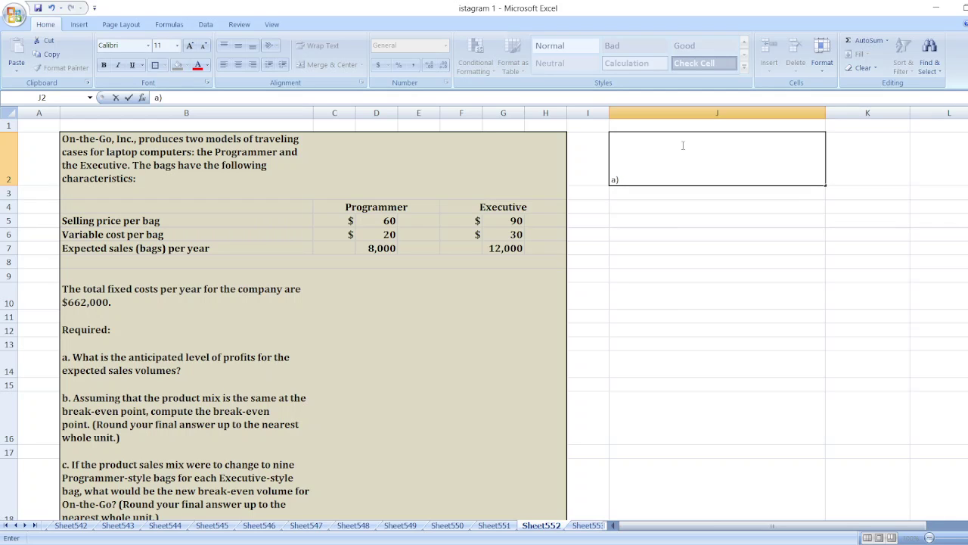
pyautogui.write('Profit fo')
pyautogui.write('r Expected')
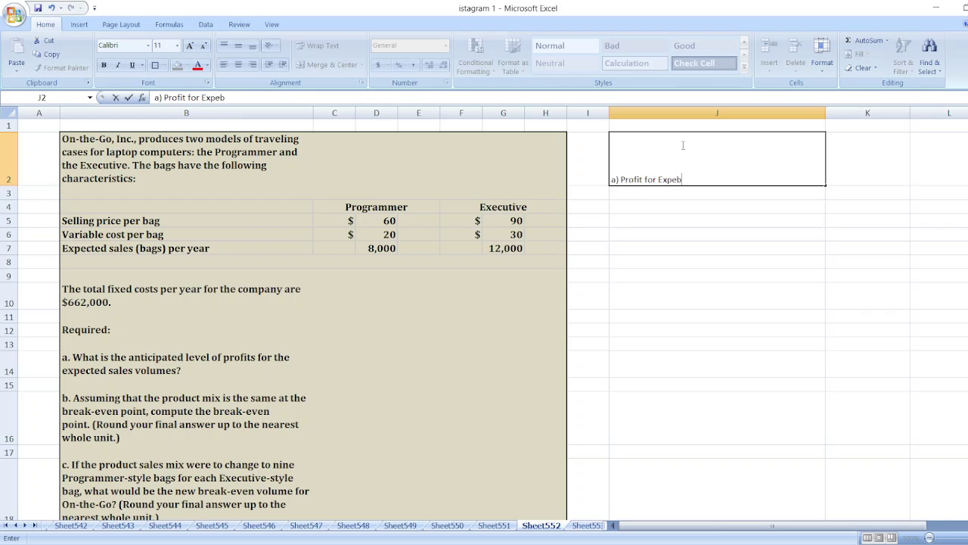
pyautogui.write(' Sales Volume:')
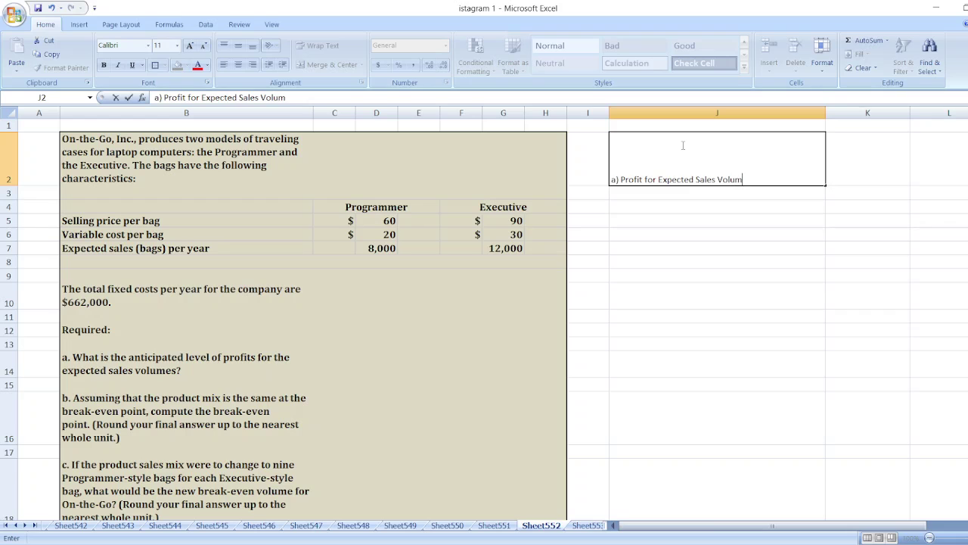
pyautogui.press('Return')
# Add the column headers Programmer in K3 and Executive in L3
pyautogui.press('Right')
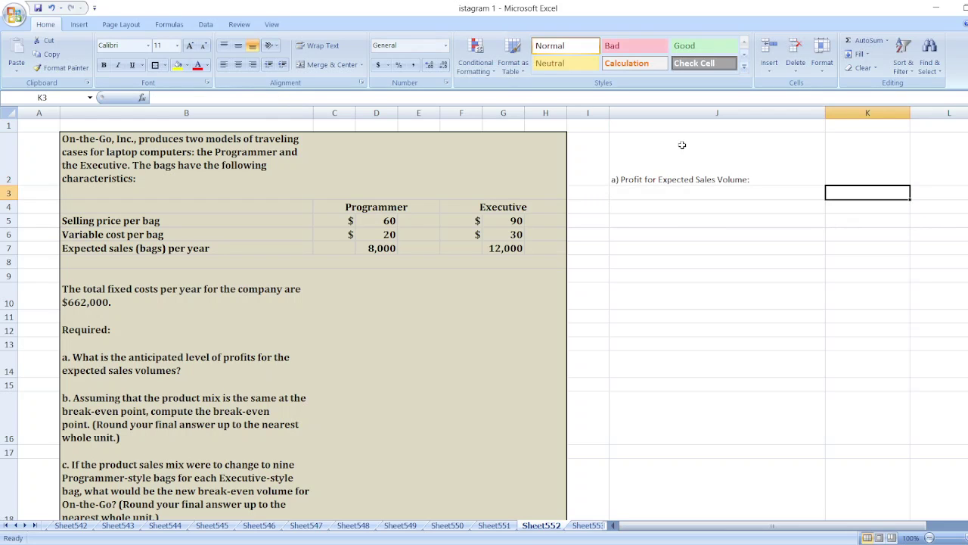
pyautogui.write('Pro')
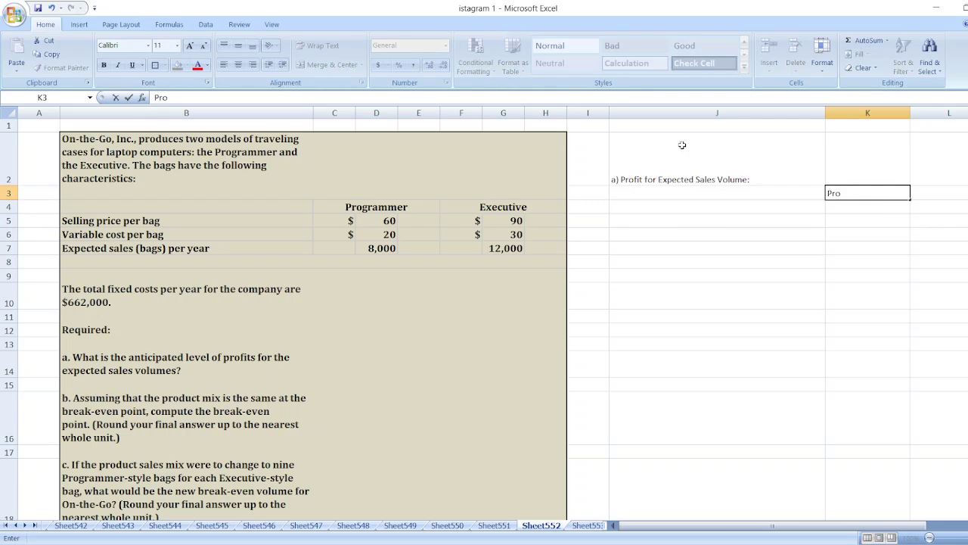
pyautogui.write('grammer')
pyautogui.press('Tab')
pyautogui.write('Exce')
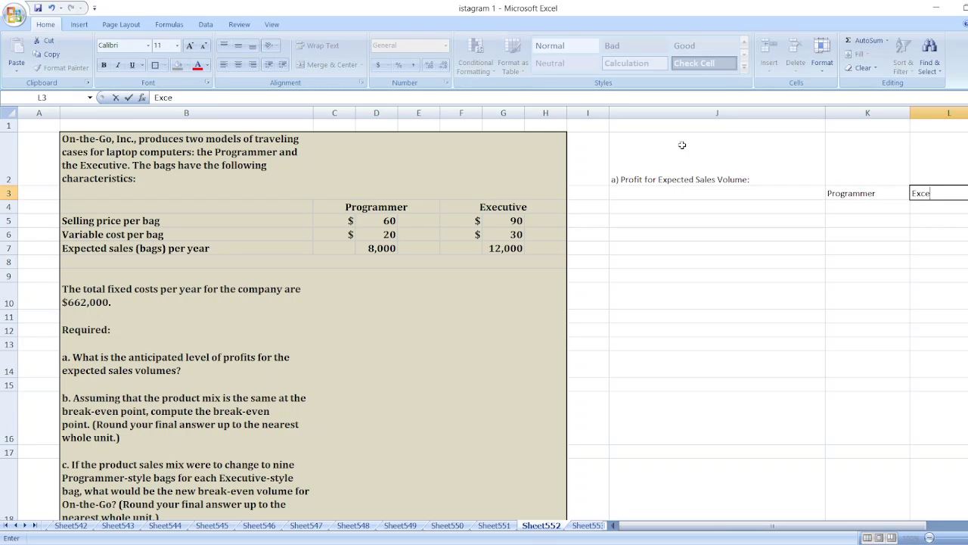
pyautogui.write('cu')
pyautogui.press('BackSpace')
pyautogui.press('BackSpace')
pyautogui.press('BackSpace')
pyautogui.press('BackSpace')
pyautogui.write('ecutive')
pyautogui.press('Return')
# Add a 'Selling Price per Bag' row with $60 for Programmer and $90 for Executive
pyautogui.press('Left')
pyautogui.press('Left')
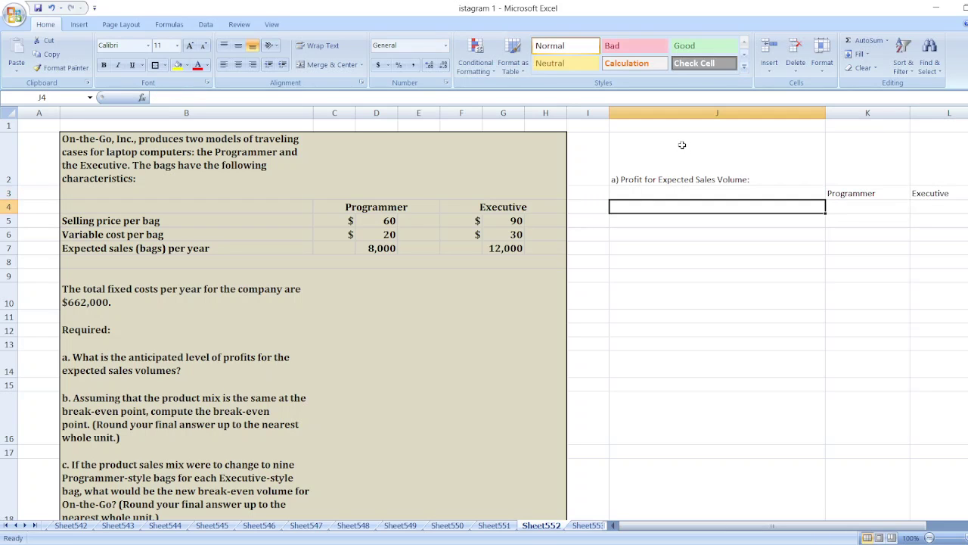
pyautogui.write('Selli')
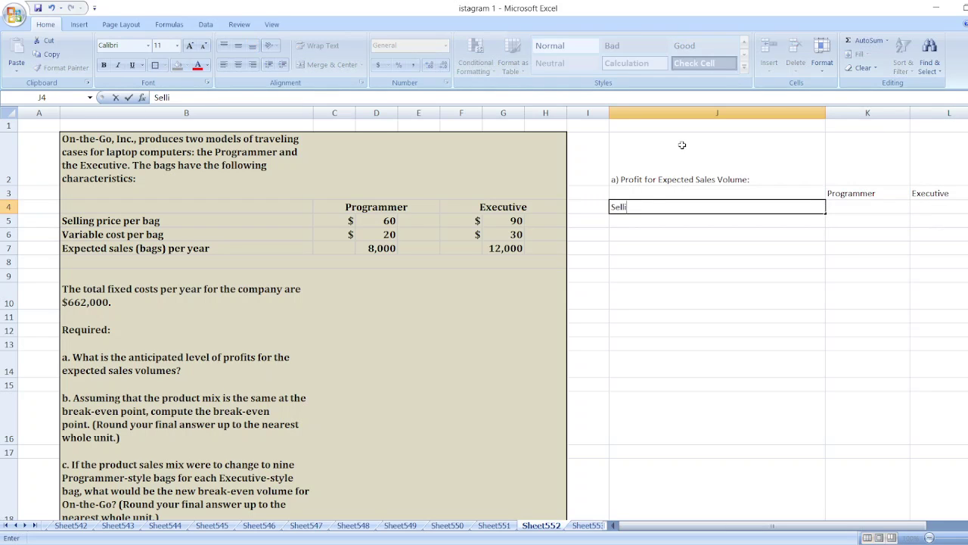
pyautogui.write('ng Price per Bag')
pyautogui.press('Tab')
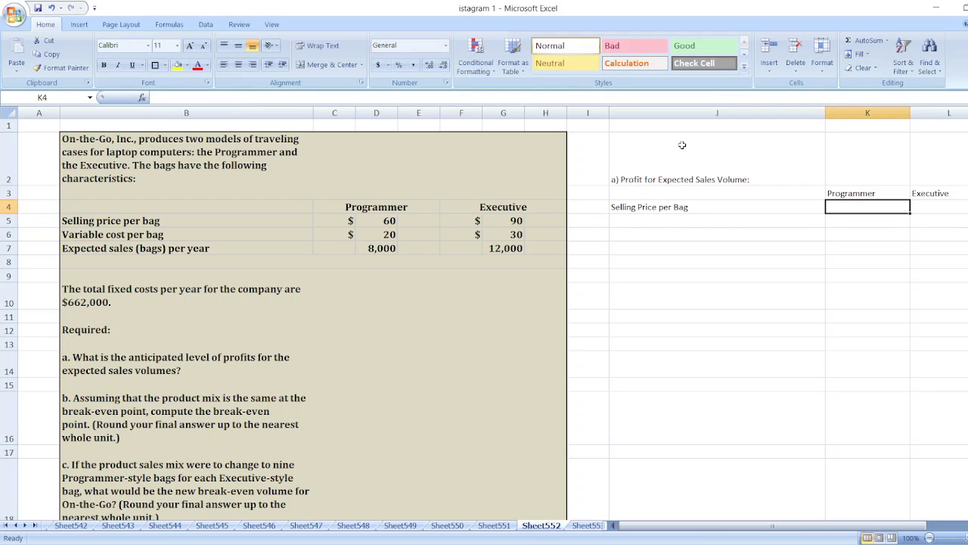
pyautogui.write('$60')
pyautogui.press('Tab')
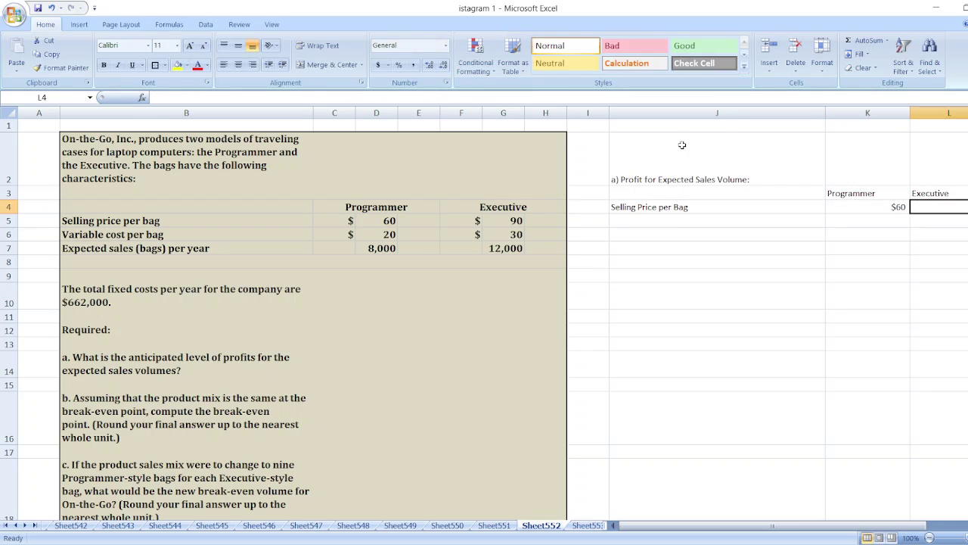
pyautogui.write('%')
pyautogui.press('BackSpace')
pyautogui.write('$90')
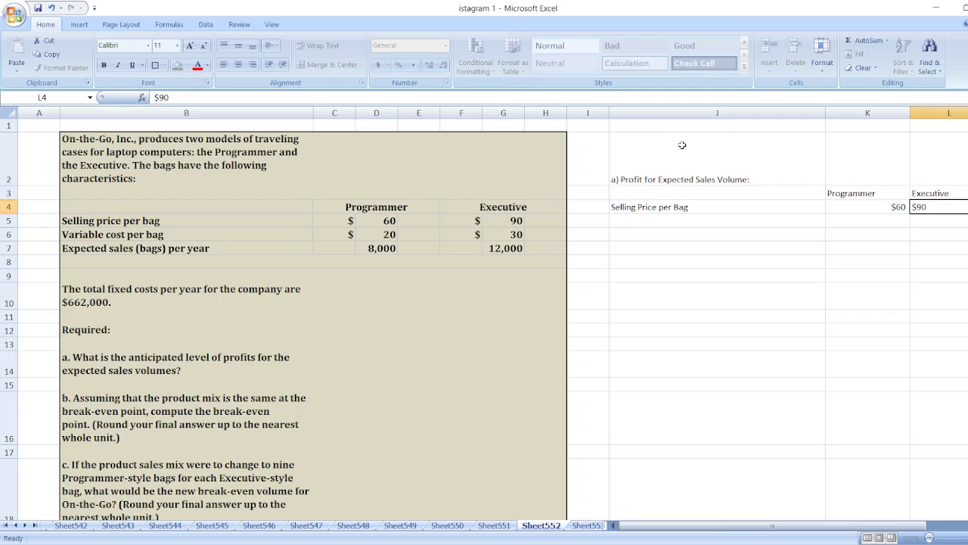
pyautogui.press('Return')
# Add a 'Less: Variable Cost per Bag' row with $20 and $30
pyautogui.write('Le')
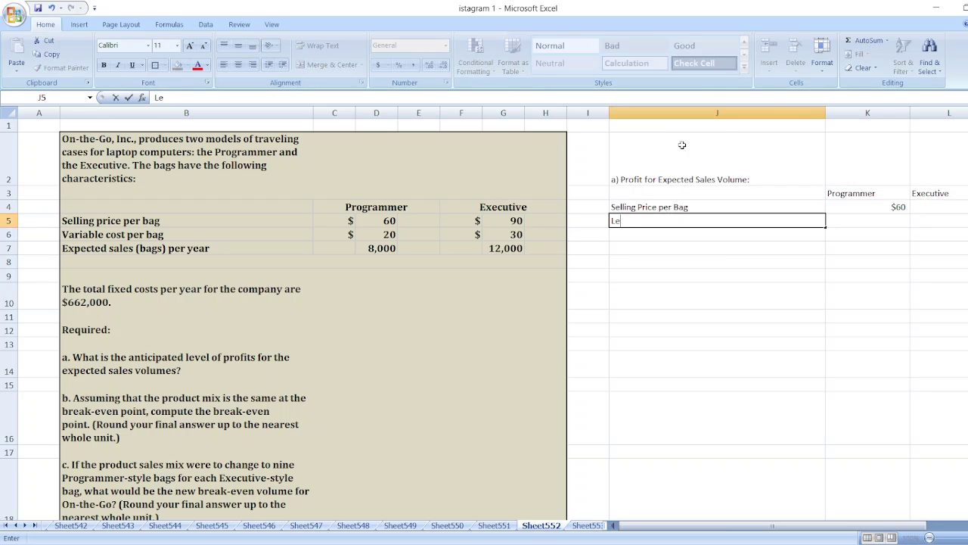
pyautogui.write('ss: Variable Cost p')
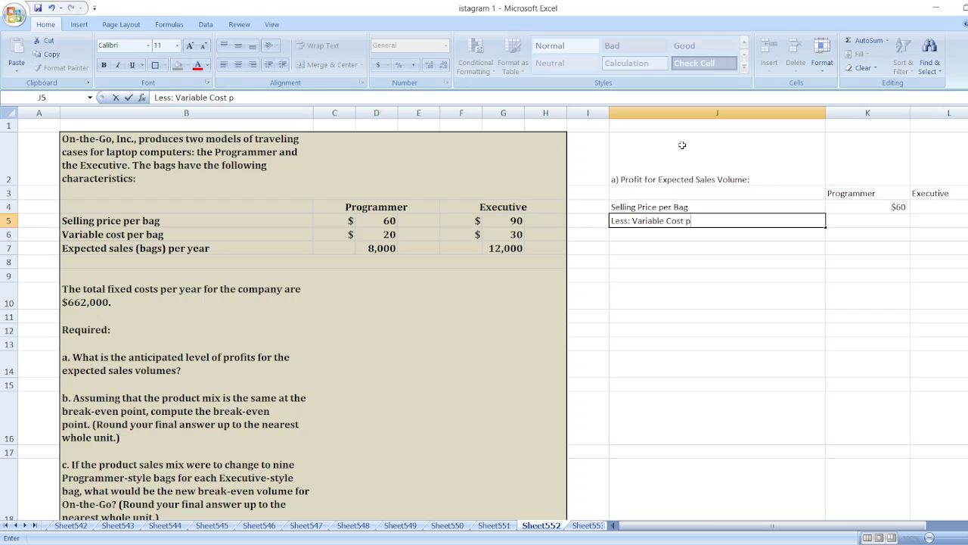
pyautogui.write('er Bag')
pyautogui.press('Tab')
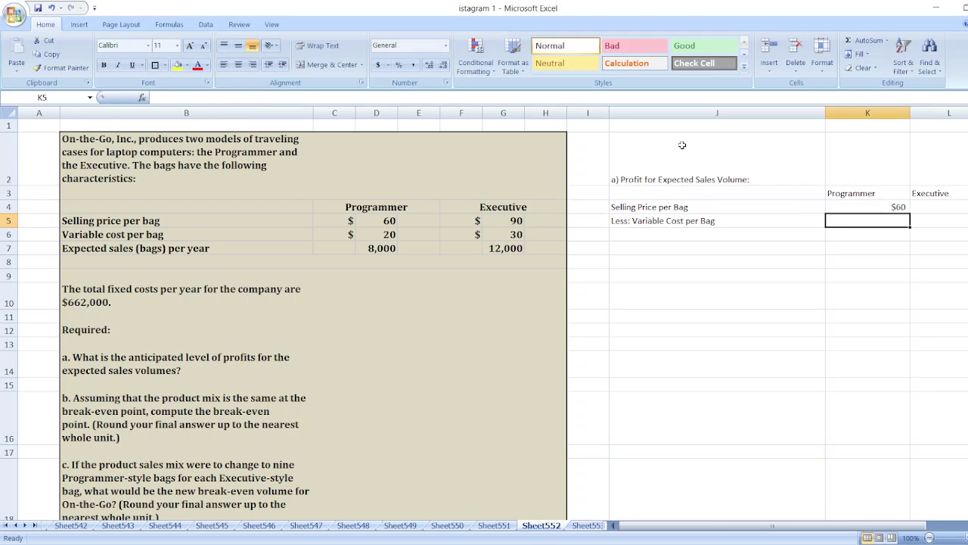
pyautogui.write('$20')
pyautogui.press('Tab')
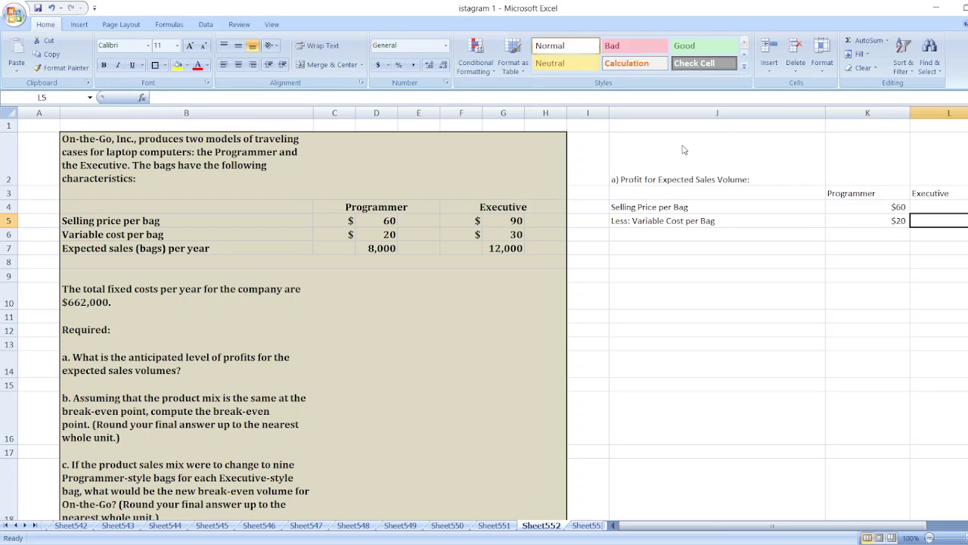
pyautogui.write('$30')
pyautogui.press('Return')
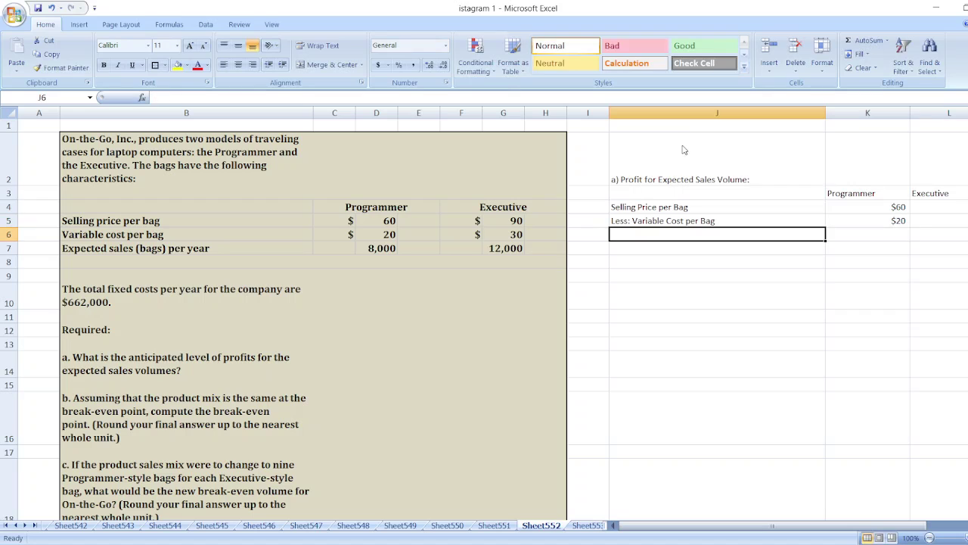
# Add a 'Contribution Margin per Bag' row with =K4-K5 giving $40 for Programmer
pyautogui.write('Contrib')
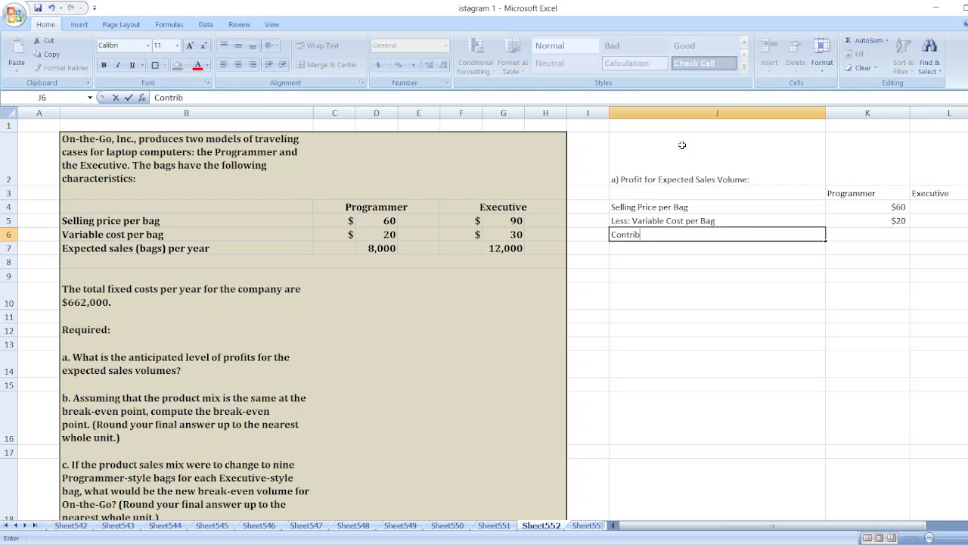
pyautogui.write('ution Marg')
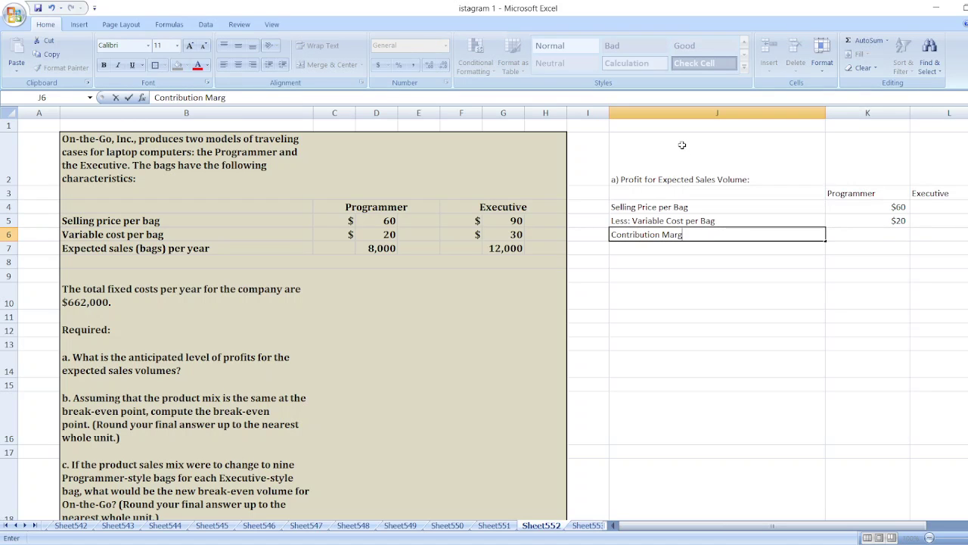
pyautogui.write('in per Bafg')
pyautogui.press('Tab')
pyautogui.write('=')
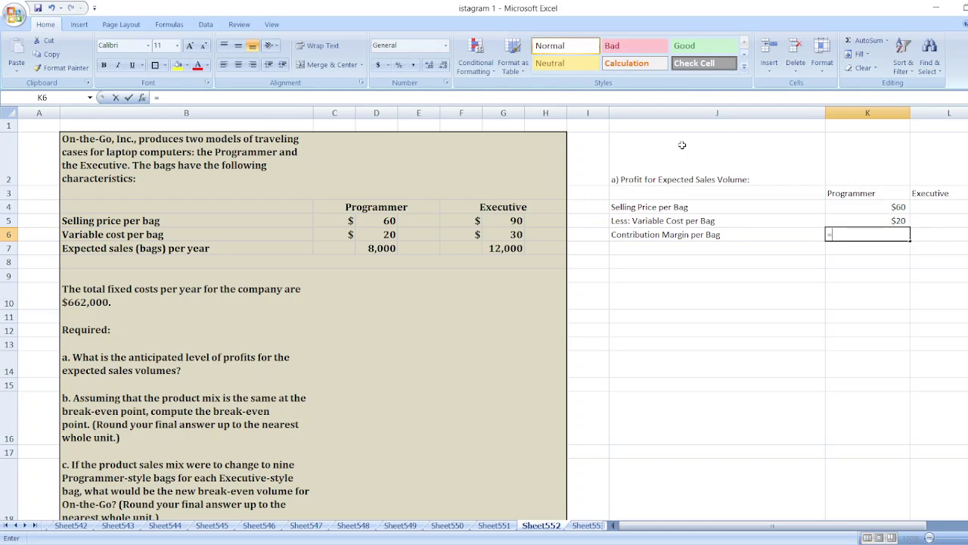
pyautogui.write('K4-K5')
pyautogui.press('Return')
pyautogui.press('Right')
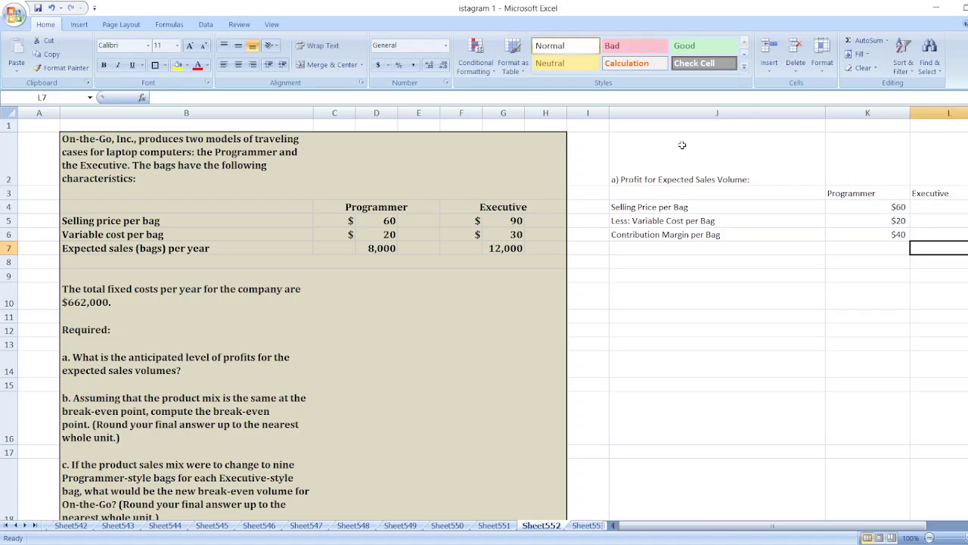
pyautogui.press('Up')
pyautogui.write('=')
pyautogui.press('Up')
pyautogui.press('Up')
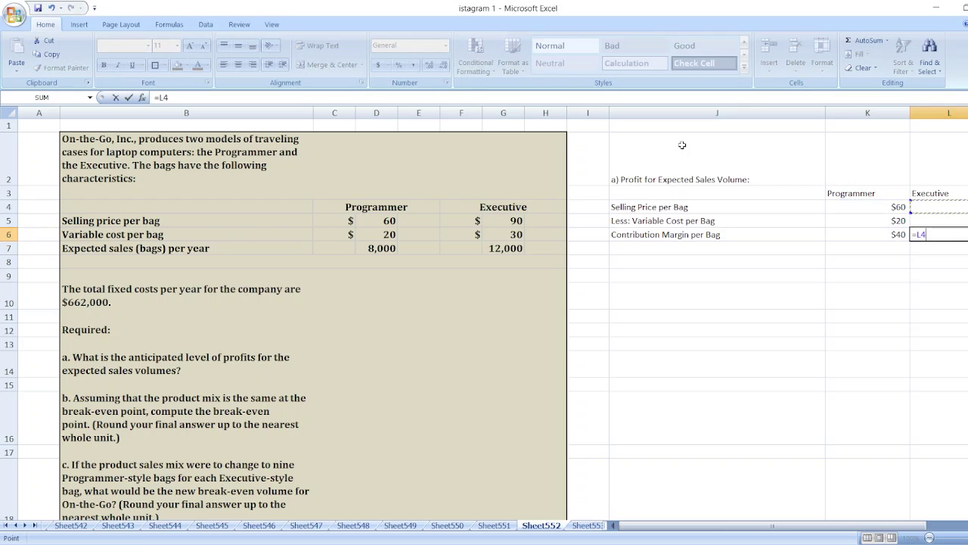
pyautogui.write('-')
pyautogui.press('Up')
pyautogui.press('Escape')
pyautogui.press('Down')
pyautogui.press('Left')
pyautogui.press('Left')
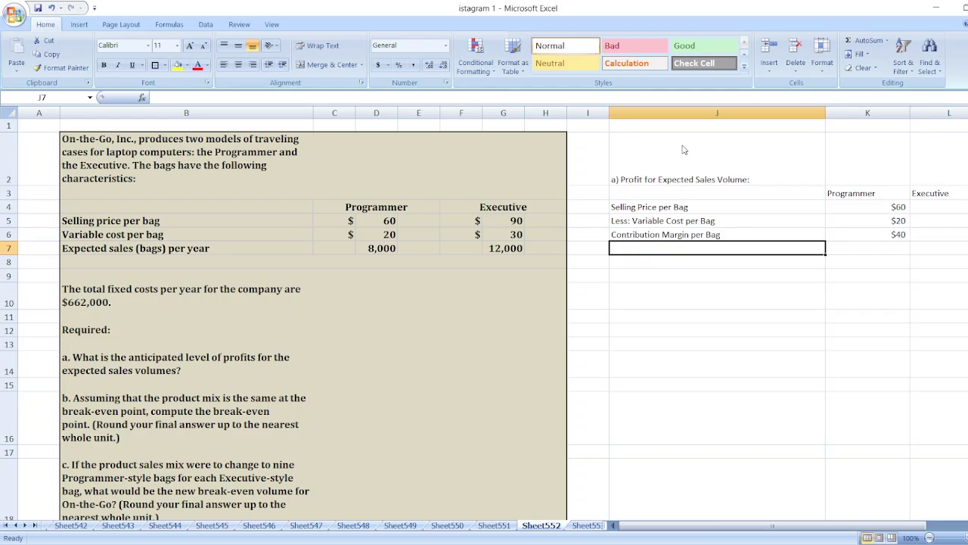
# Add an 'Expected Sales (Bags) per Year' row with 8,000 and 12,000
pyautogui.write('Expect')
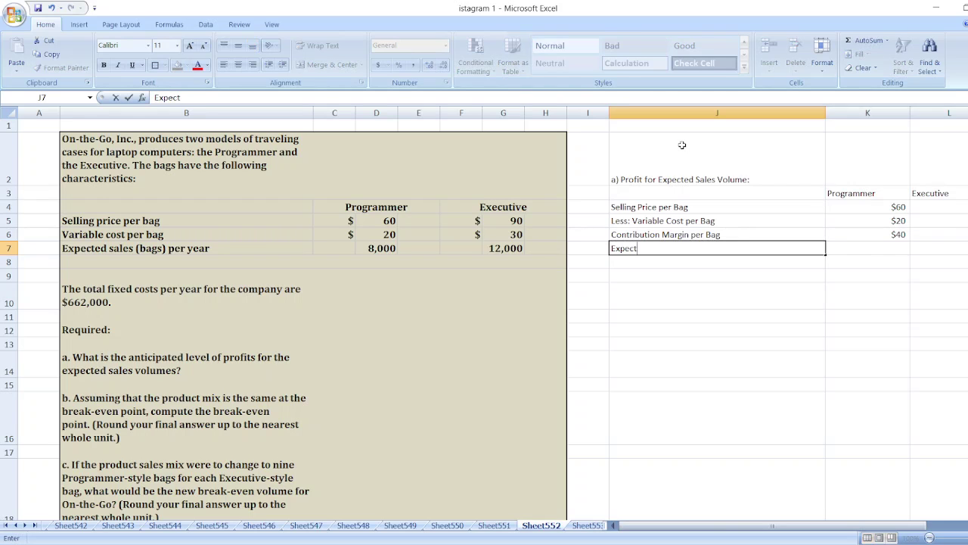
pyautogui.write('ed Sales (Bags) per ')
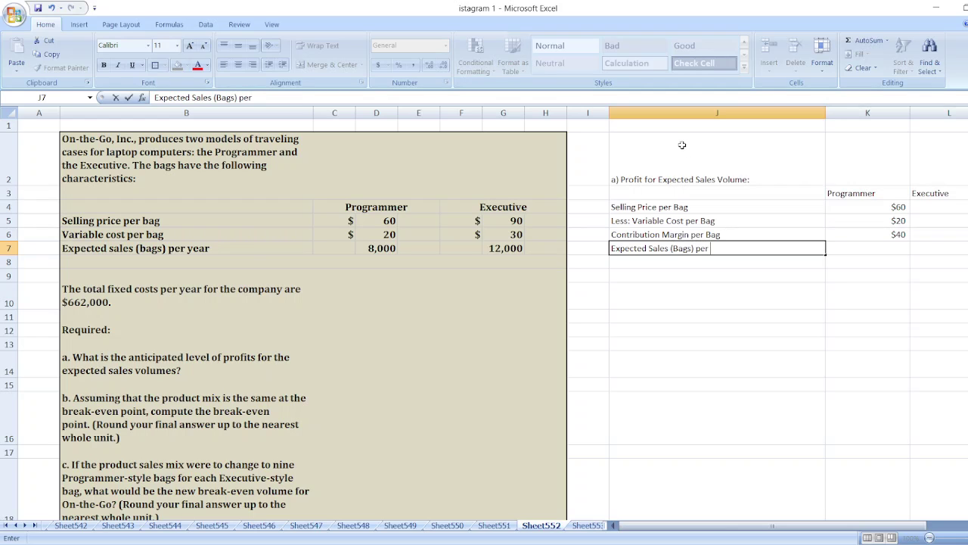
pyautogui.write('Year')
pyautogui.press('Tab')
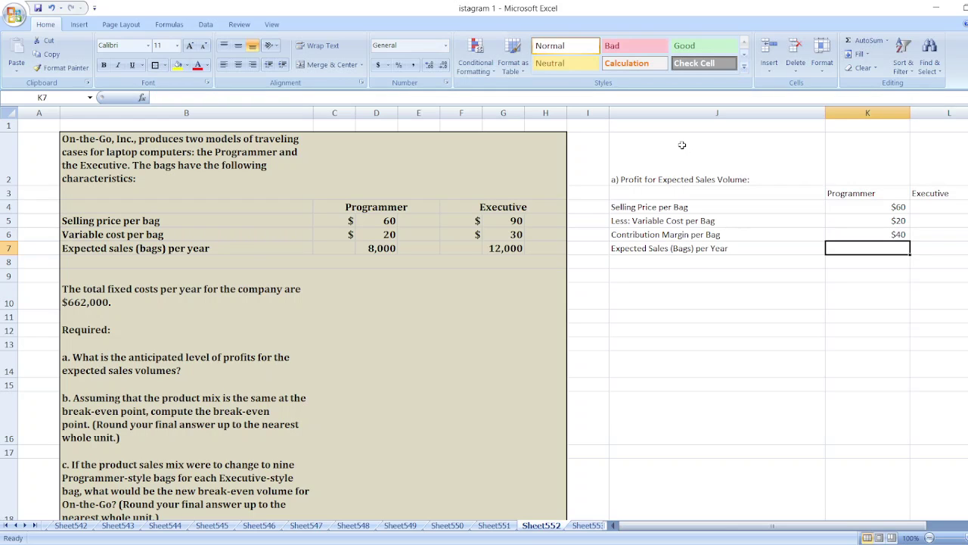
pyautogui.write('8,000')
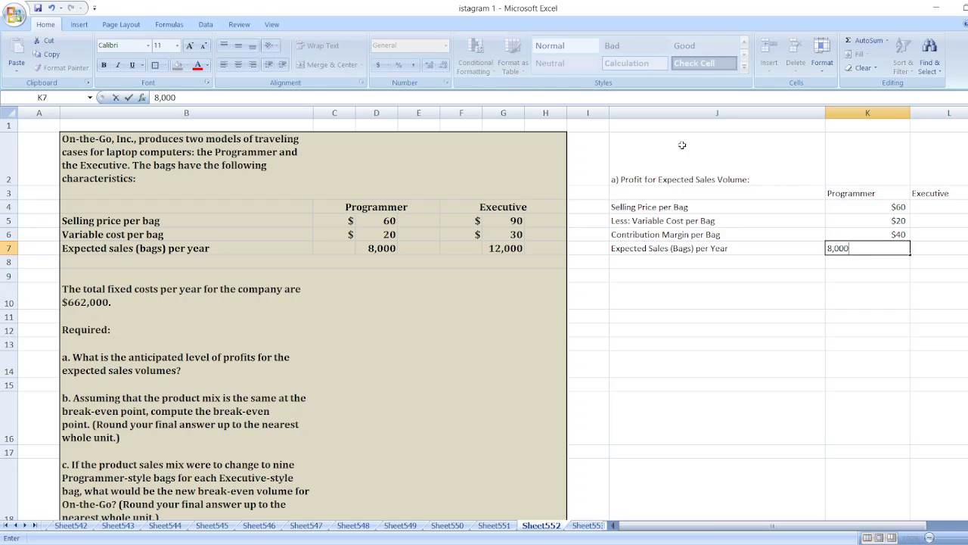
pyautogui.press('Tab')
pyautogui.write('12,000')
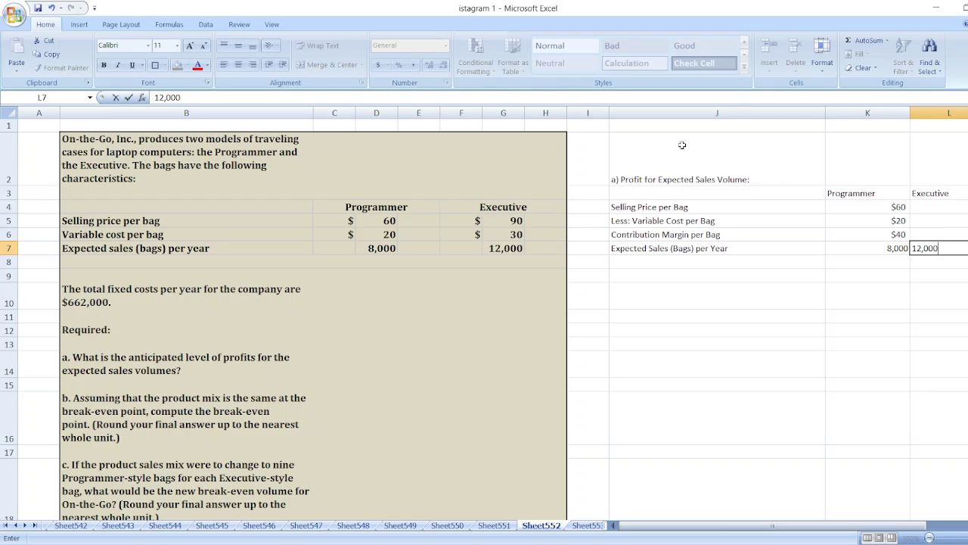
pyautogui.press('Up')
pyautogui.press('Left')
pyautogui.press('Down')
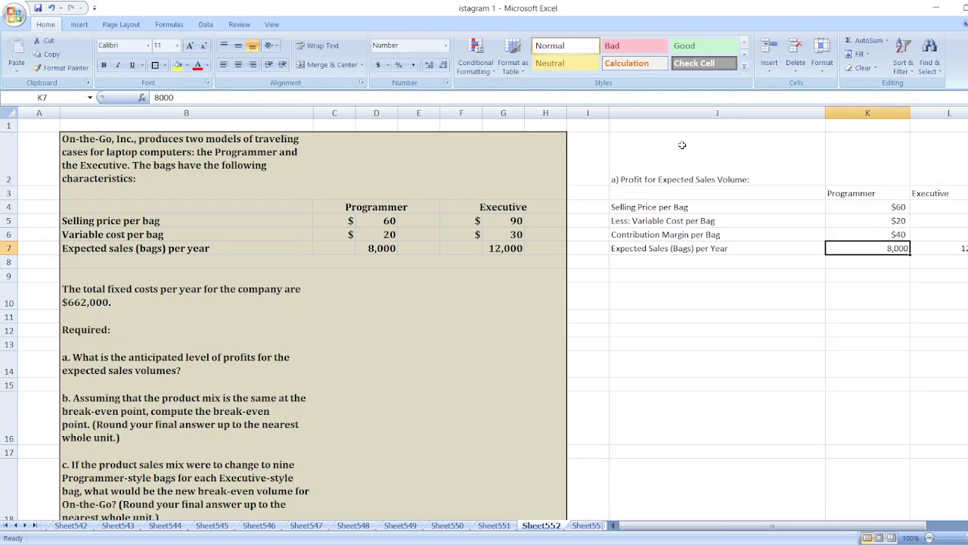
pyautogui.press('Right')
pyautogui.press('Left')
pyautogui.press('Left')
pyautogui.press('Down')
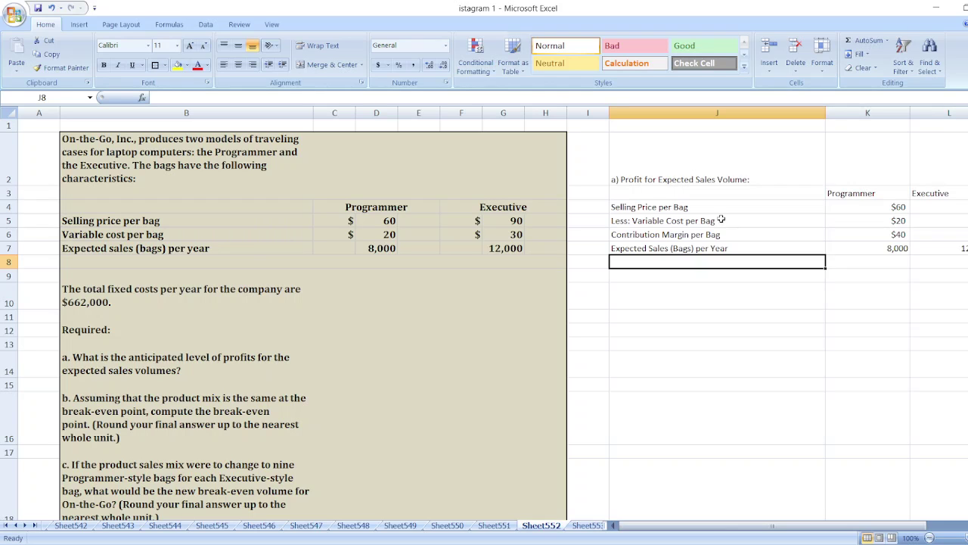
# Add a 'Total Contribution Margin' row with =K6*K7 copied to L8, giving $320,000 and $720,000
pyautogui.write('To')
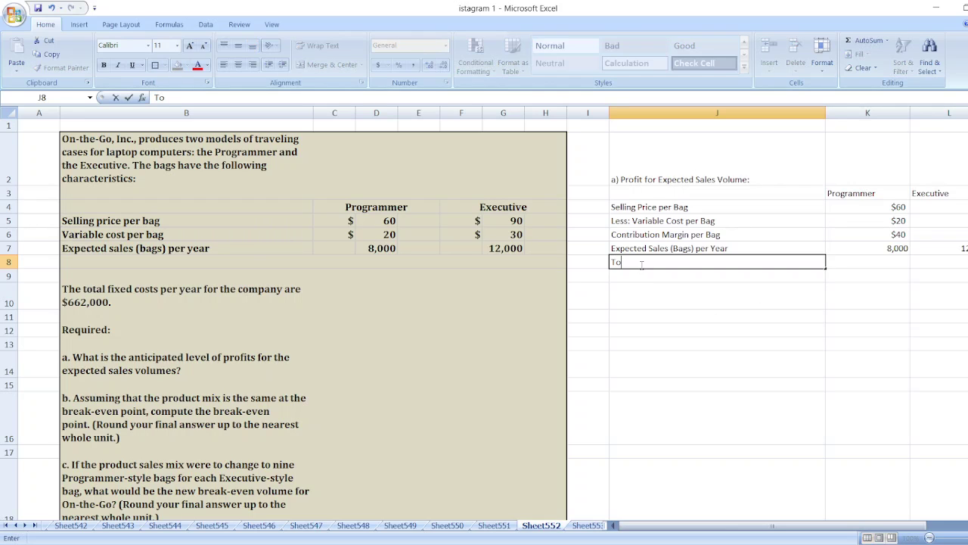
pyautogui.write('tal Contributioo')
pyautogui.press('BackSpace')
pyautogui.write('n')
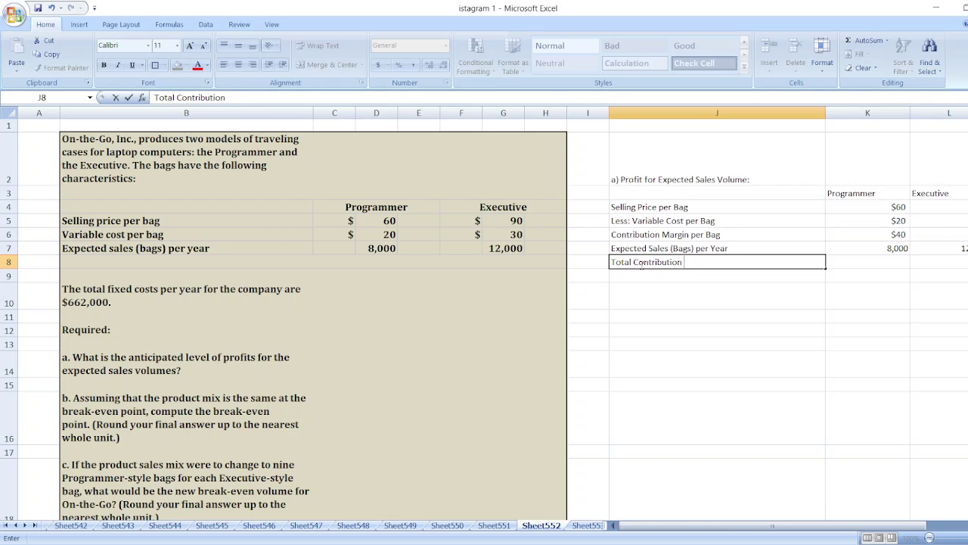
pyautogui.write(' Margin')
pyautogui.press('Tab')
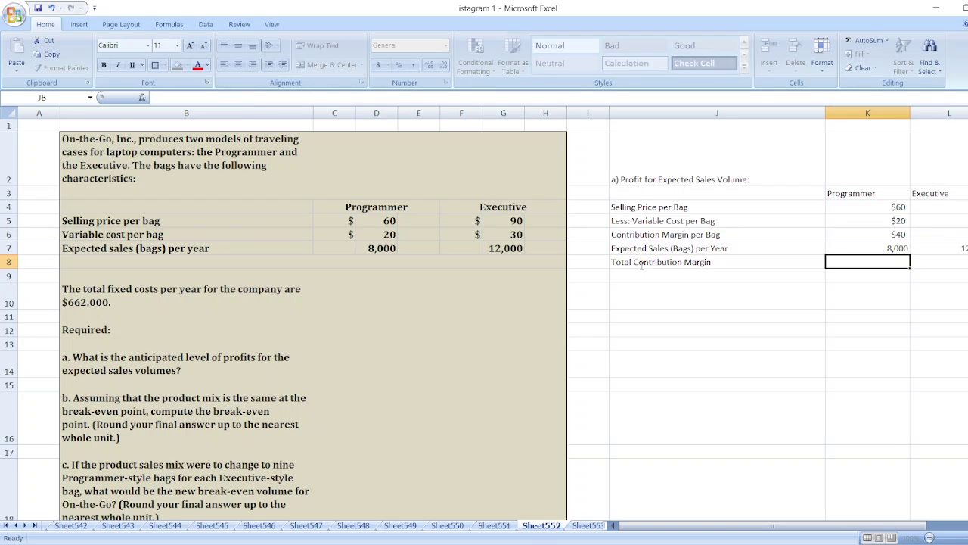
pyautogui.write('=')
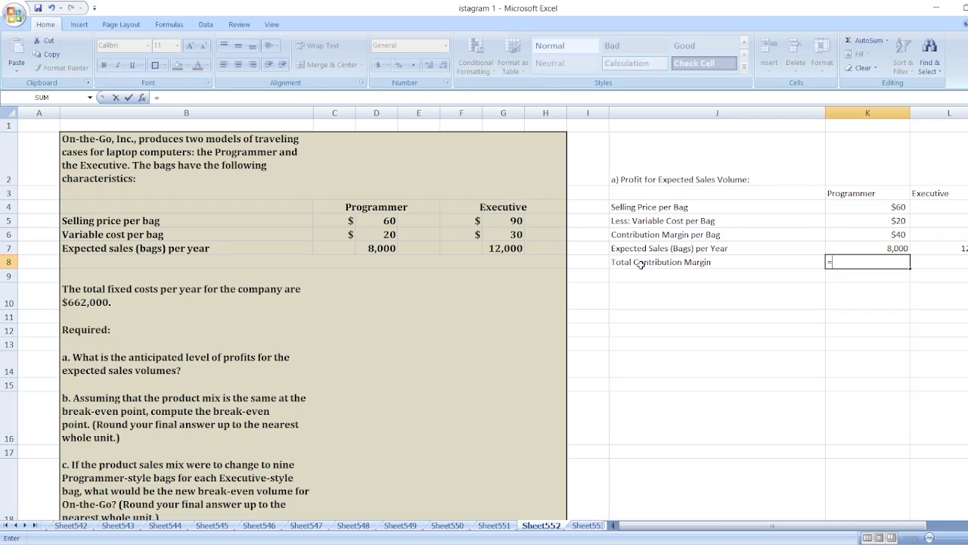
pyautogui.press('Up')
pyautogui.press('Up')
pyautogui.write('*')
pyautogui.press('Up')
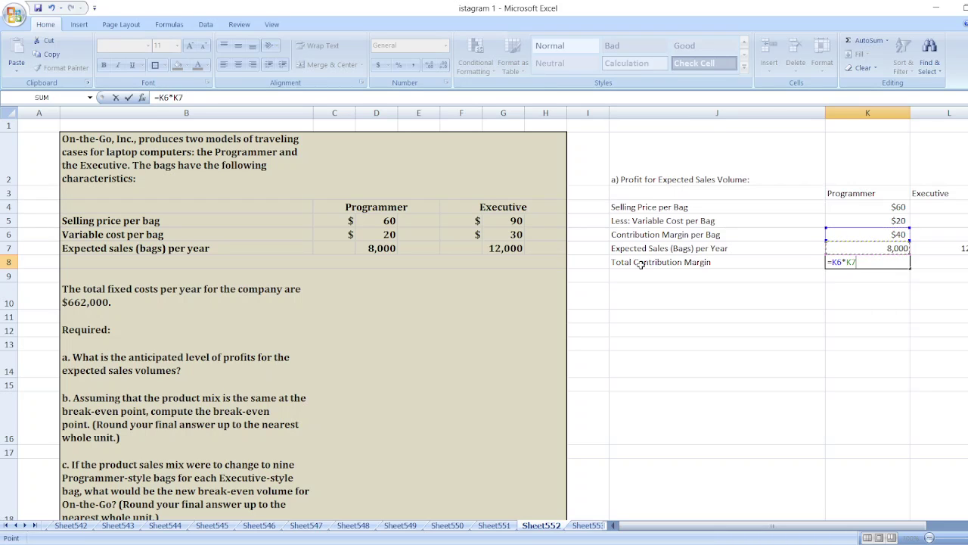
pyautogui.press('Return')
pyautogui.press('Up')
pyautogui.hotkey('ctrl', 'c')
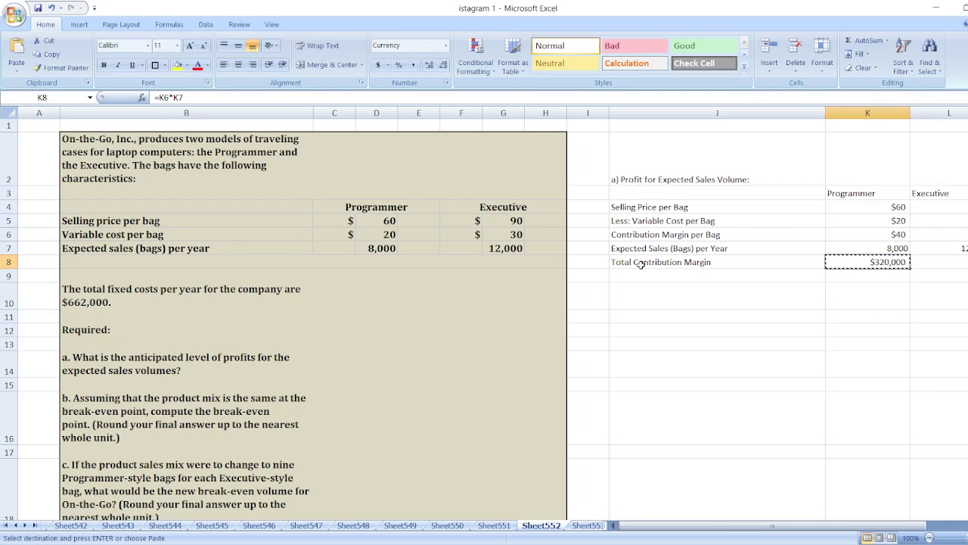
pyautogui.press('Right')
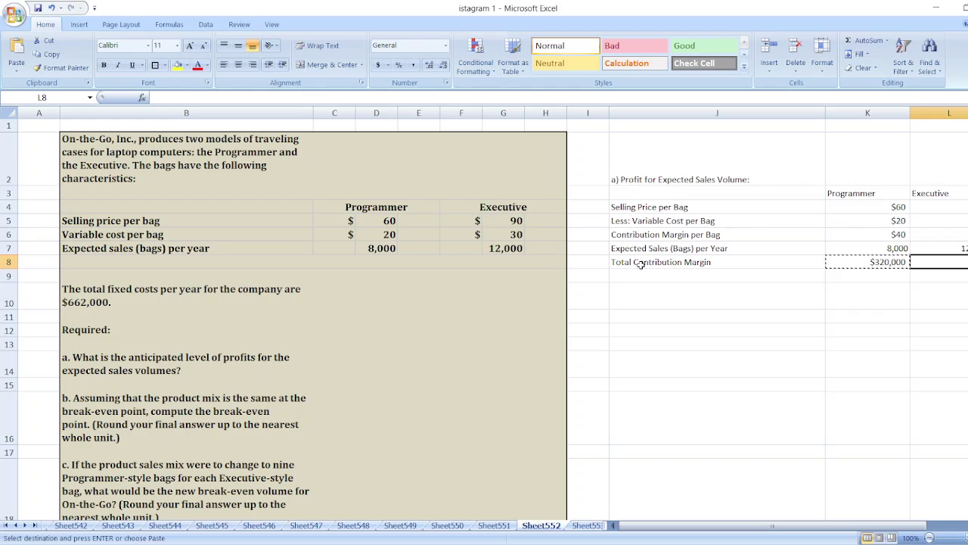
pyautogui.press('Return')
pyautogui.press('Left')
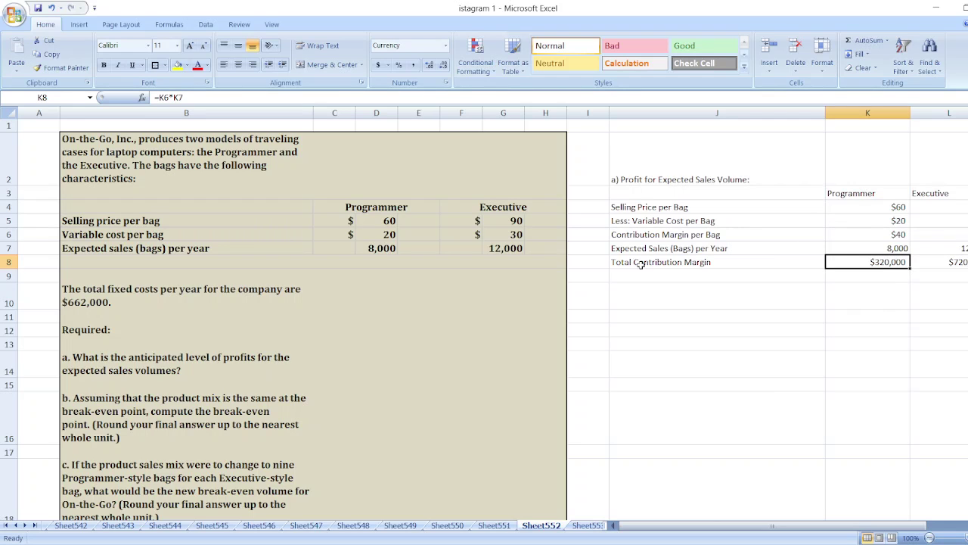
# Sum both total contribution margins in M8 with =K8+L8
pyautogui.press('Down')
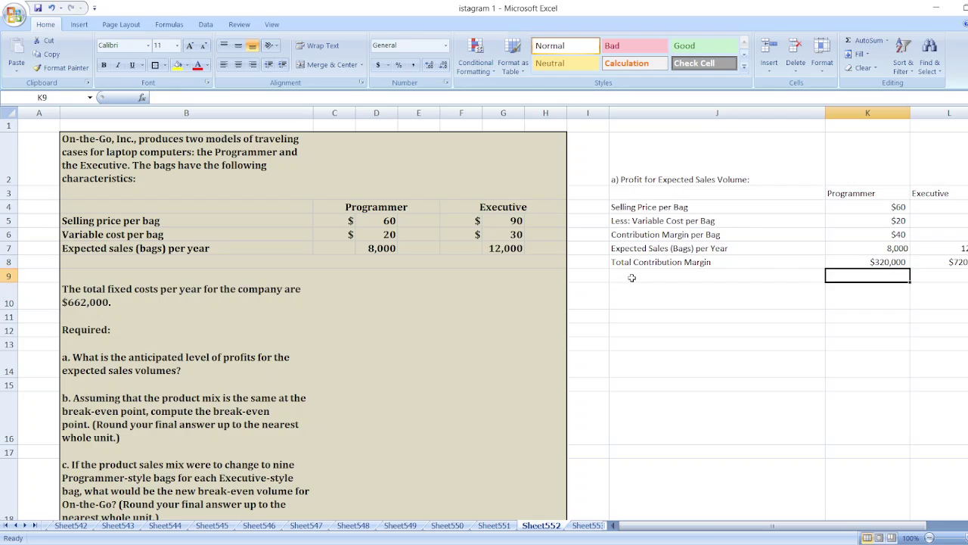
pyautogui.press('Left')
pyautogui.write('Total')
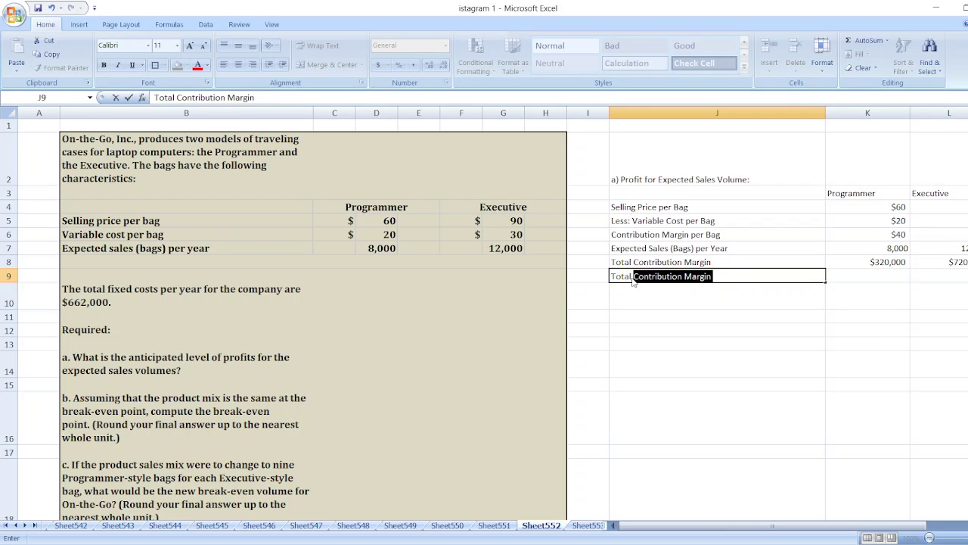
pyautogui.press('BackSpace')
pyautogui.press('BackSpace')
pyautogui.press('BackSpace')
pyautogui.press('BackSpace')
pyautogui.press('BackSpace')
pyautogui.press('BackSpace')
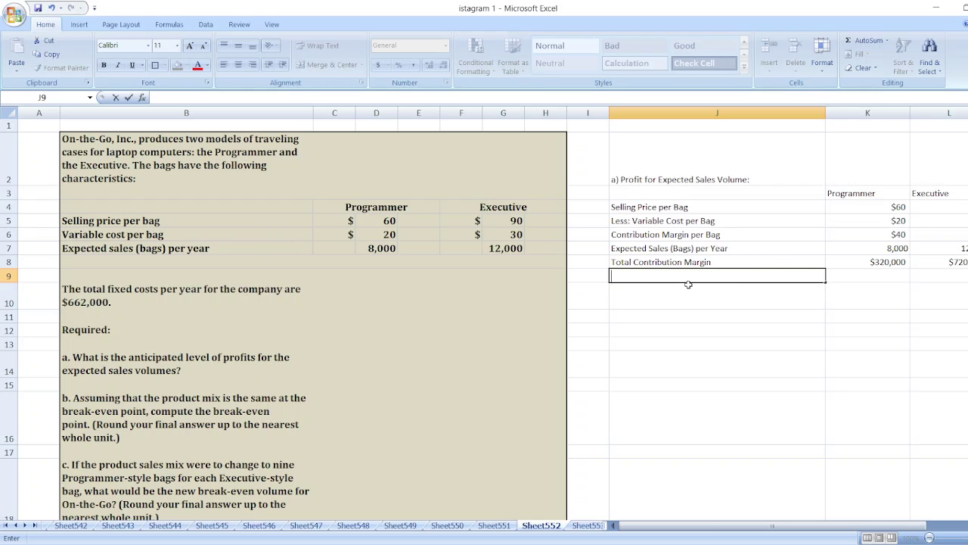
pyautogui.write('To')
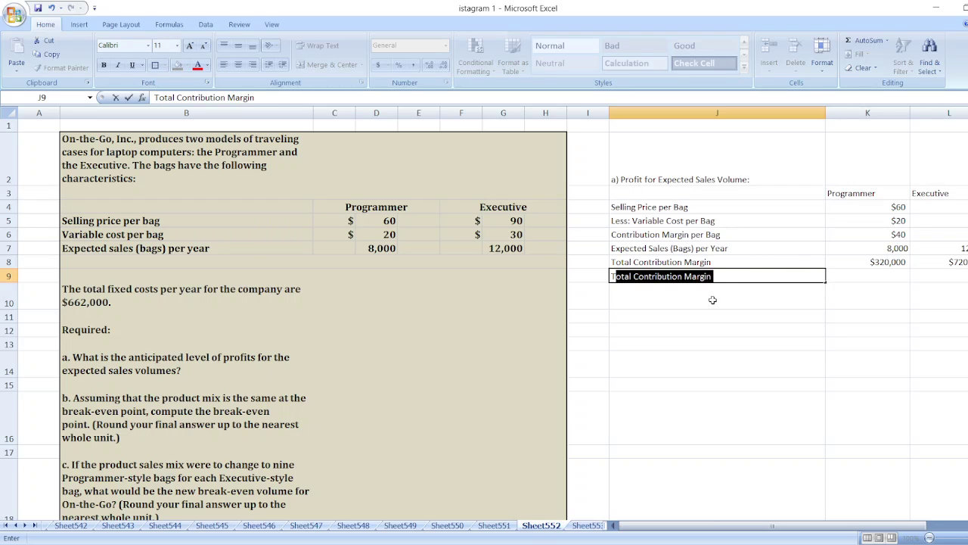
pyautogui.click(721, 277)
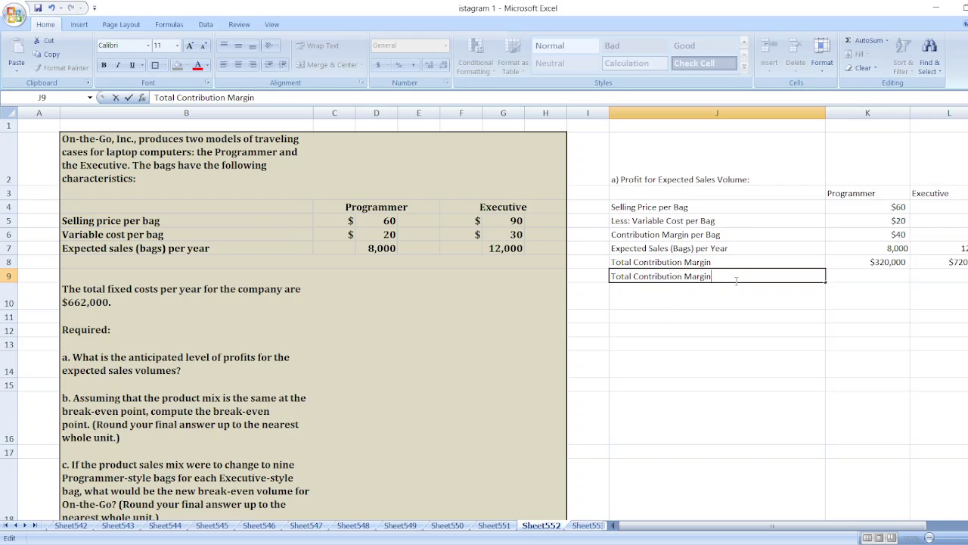
pyautogui.press('BackSpace')
pyautogui.press('BackSpace')
pyautogui.press('BackSpace')
pyautogui.press('BackSpace')
pyautogui.press('BackSpace')
pyautogui.press('BackSpace')
pyautogui.press('BackSpace')
pyautogui.press('BackSpace')
pyautogui.press('BackSpace')
pyautogui.press('BackSpace')
pyautogui.press('BackSpace')
pyautogui.press('BackSpace')
pyautogui.press('BackSpace')
pyautogui.press('BackSpace')
pyautogui.press('BackSpace')
pyautogui.press('BackSpace')
pyautogui.press('BackSpace')
pyautogui.press('BackSpace')
pyautogui.press('BackSpace')
pyautogui.press('BackSpace')
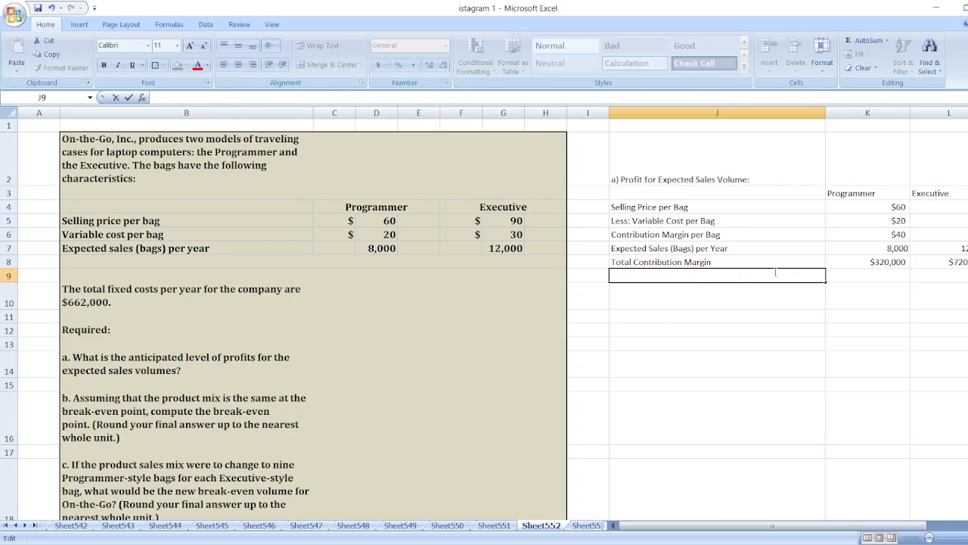
pyautogui.press('Escape')
pyautogui.press('Up')
pyautogui.press('Right')
pyautogui.press('Right')
pyautogui.press('Right')
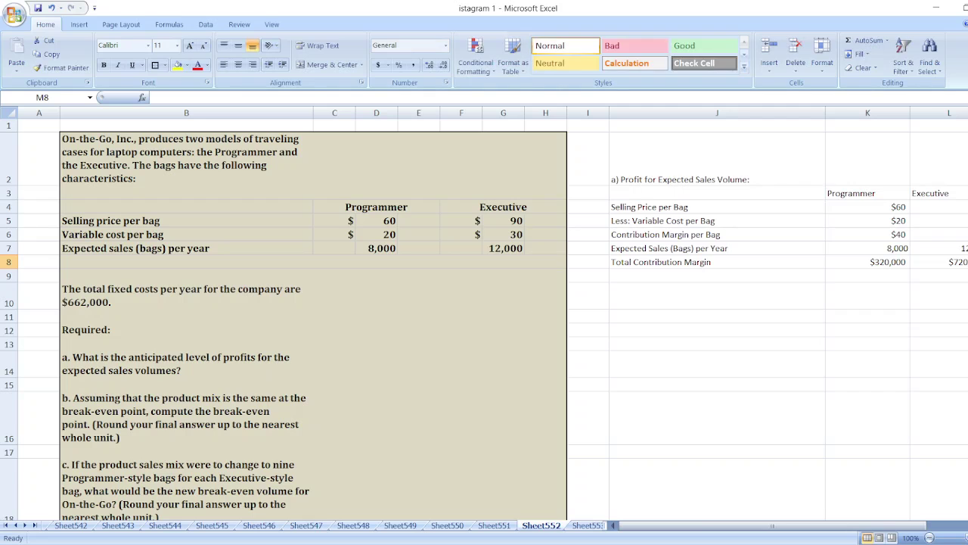
pyautogui.write('=')
pyautogui.press('Left')
pyautogui.press('Left')
pyautogui.write('+')
pyautogui.press('Left')
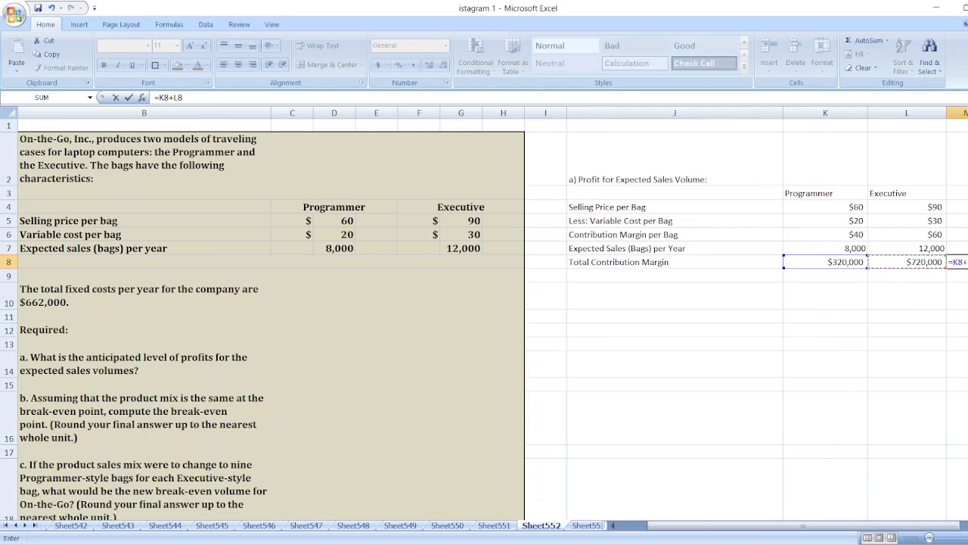
pyautogui.press('Return')
pyautogui.click(675, 275)
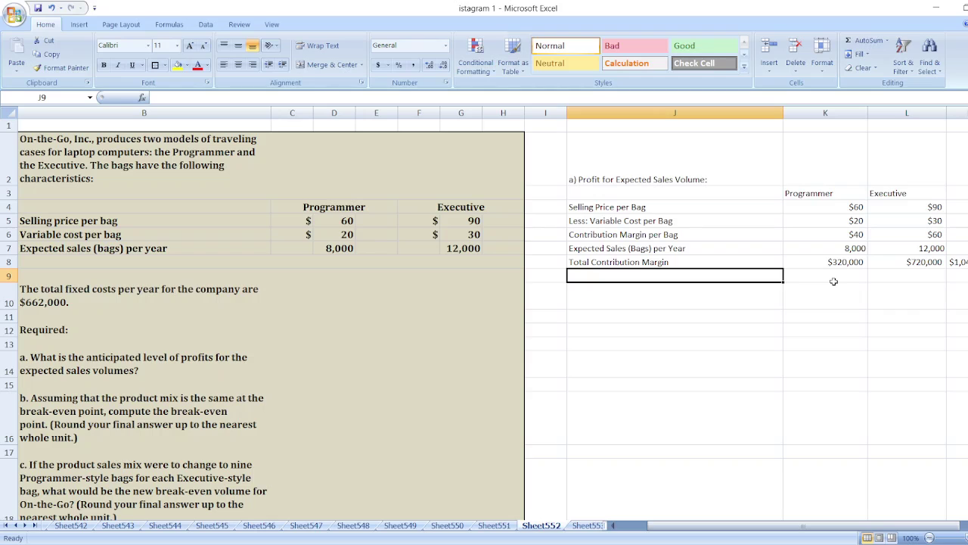
# Add a 'Less: Total Fixed Cost' row with $662,000 in the combined column M9
pyautogui.write('Less: ')
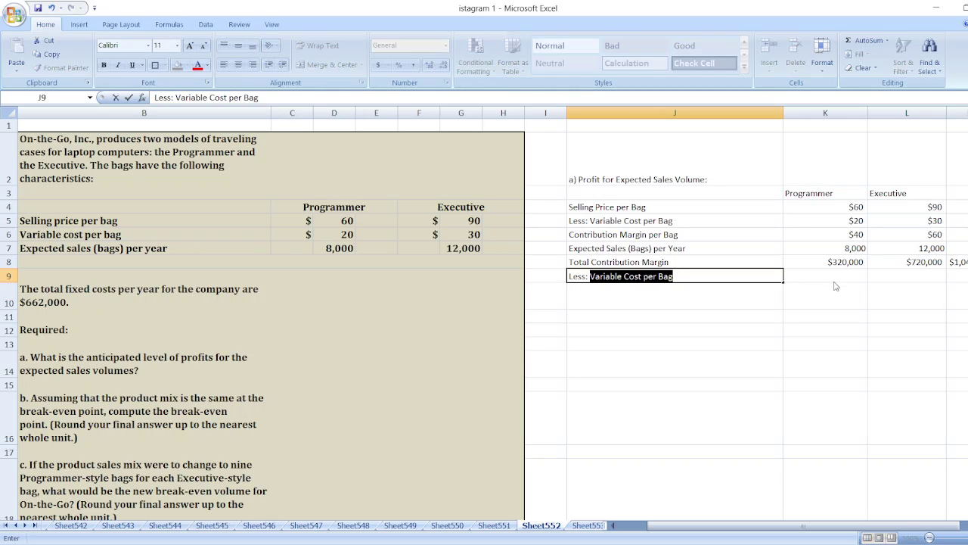
pyautogui.write('TOtal F')
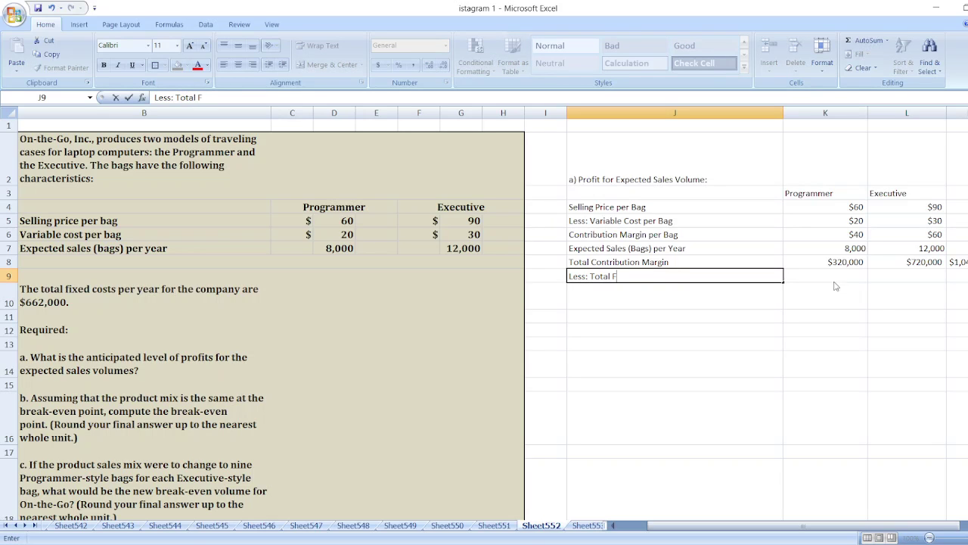
pyautogui.write('ixed Cost')
pyautogui.press('Tab')
pyautogui.press('Tab')
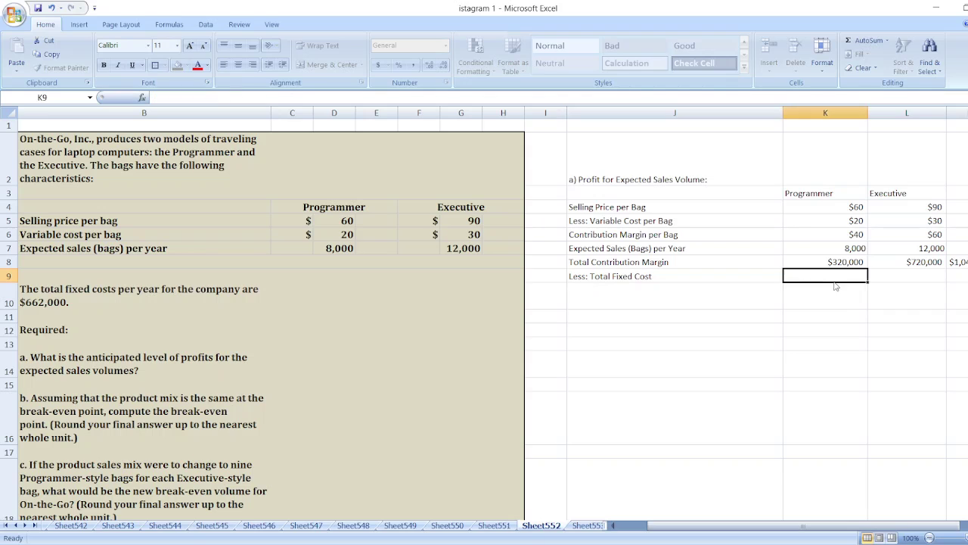
pyautogui.press('Tab')
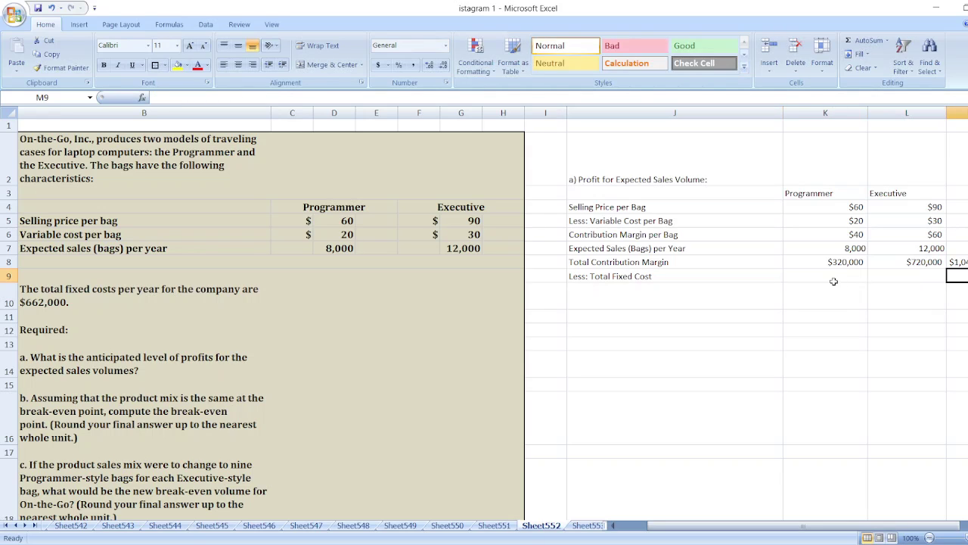
pyautogui.write('$662,0')
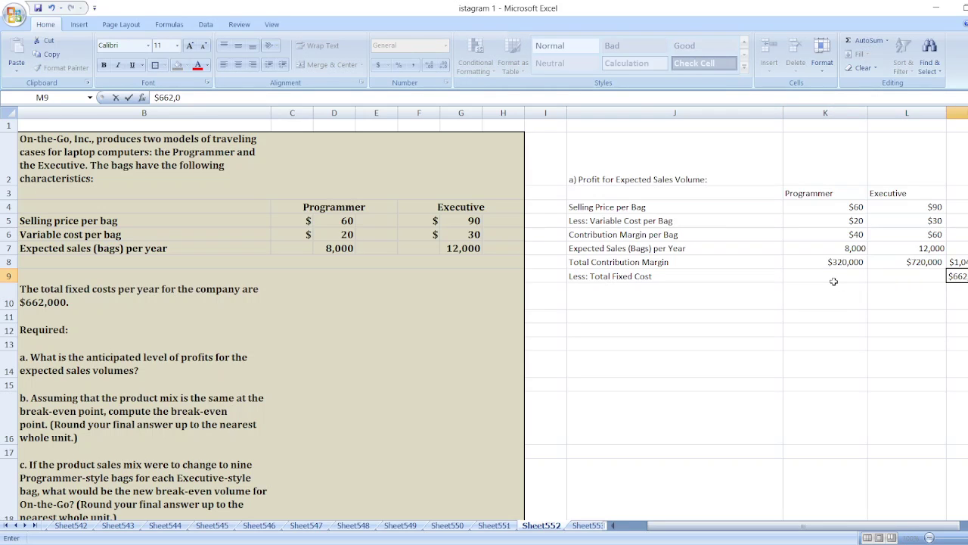
pyautogui.write('00')
pyautogui.press('Return')
# Add a 'Profit for Expected Sales Volume' row computing =M8-M9 in M10
pyautogui.press('Left')
pyautogui.press('Left')
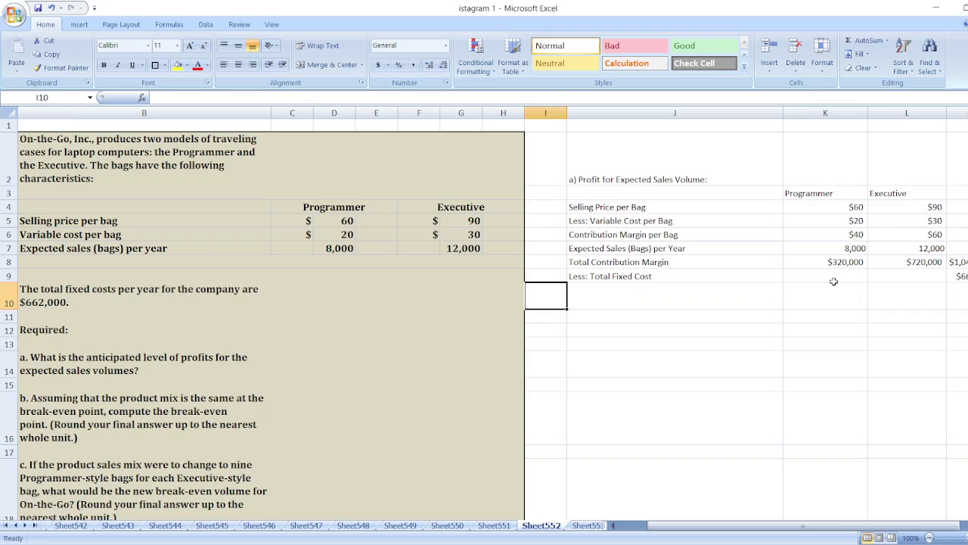
pyautogui.press('Right')
pyautogui.write('Profit')
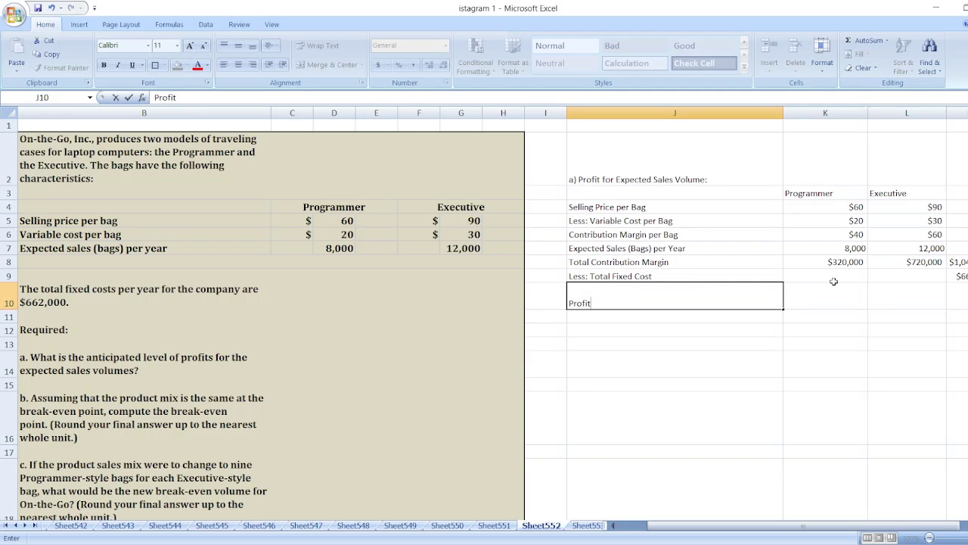
pyautogui.press('Right')
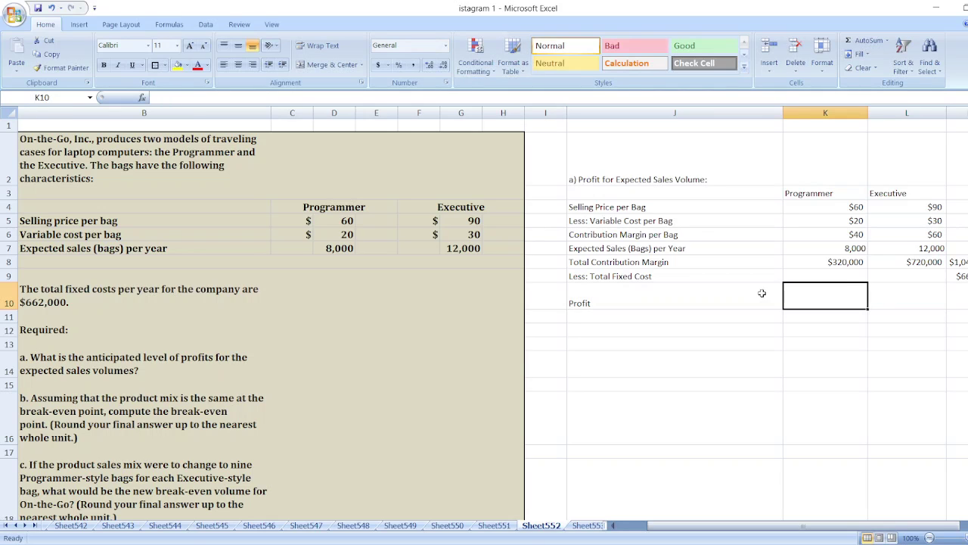
pyautogui.doubleClick(711, 296)
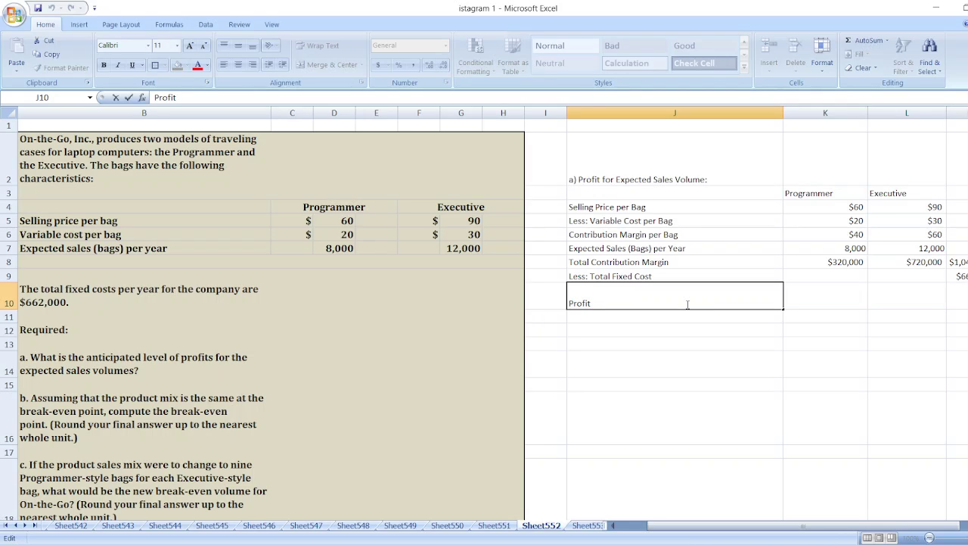
pyautogui.write('for Expected Sal')
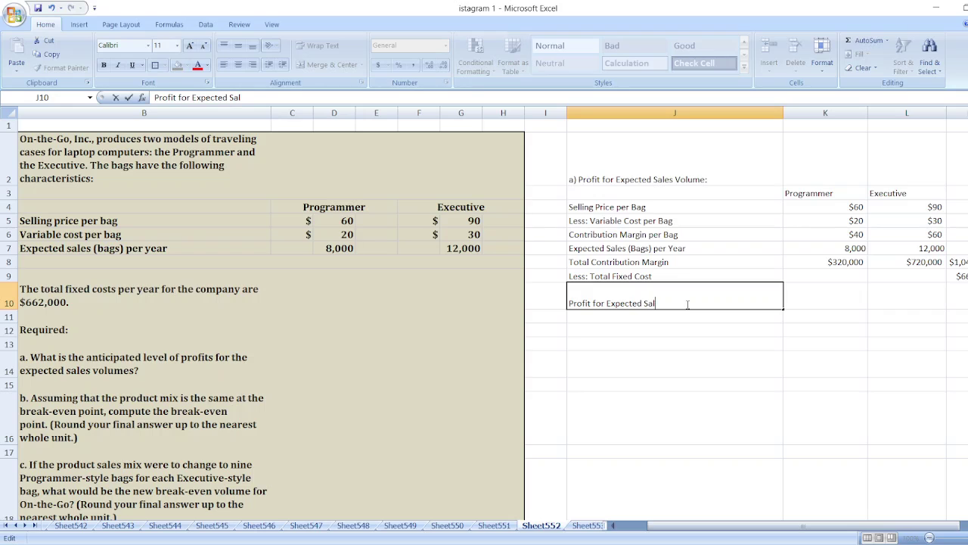
pyautogui.write('es Volume')
pyautogui.click(952, 291)
pyautogui.write('=')
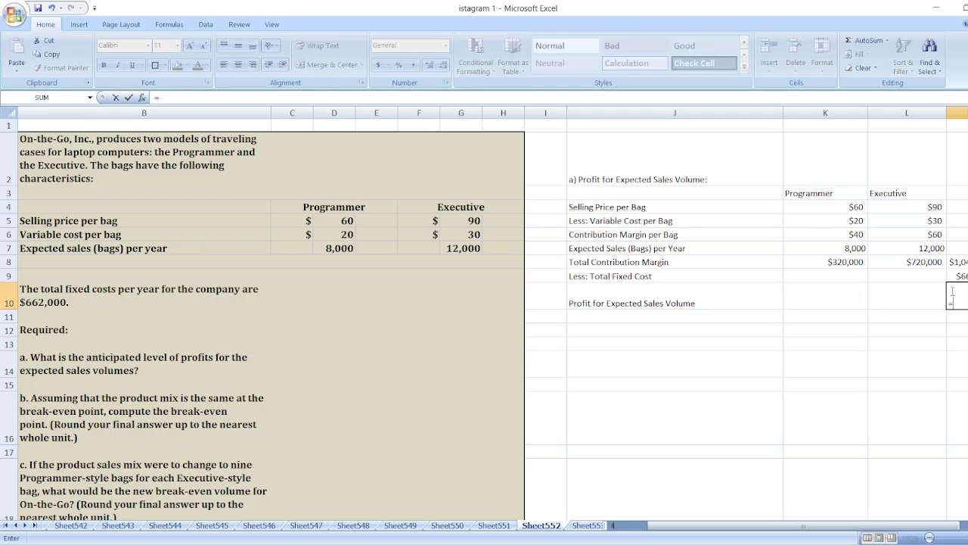
pyautogui.press('Up')
pyautogui.press('Up')
pyautogui.write('-')
pyautogui.press('Up')
pyautogui.press('Return')
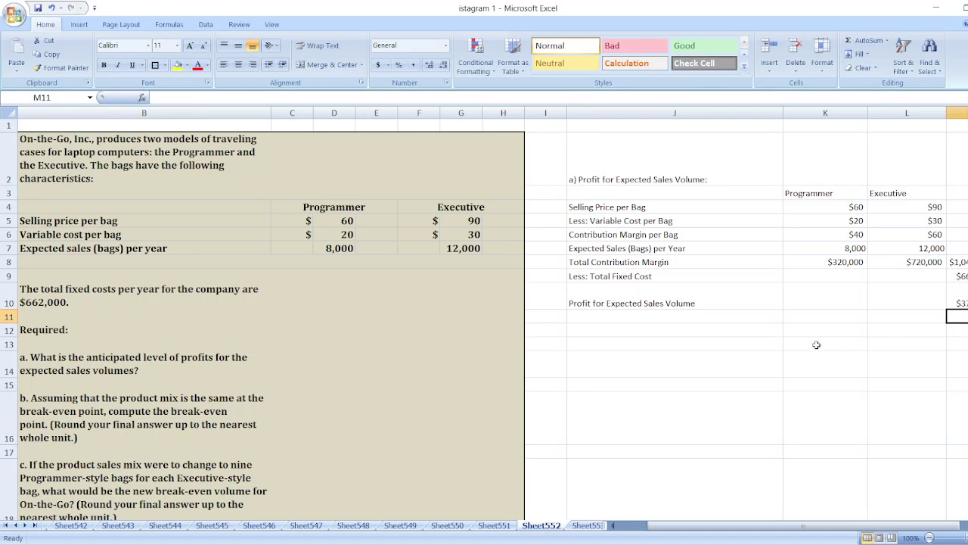
pyautogui.click(639, 328)
# Type 'b) Break-even Point = Fixed Cost/Weighted Average Contribution Margin per Unit' in J12
pyautogui.write('b)')
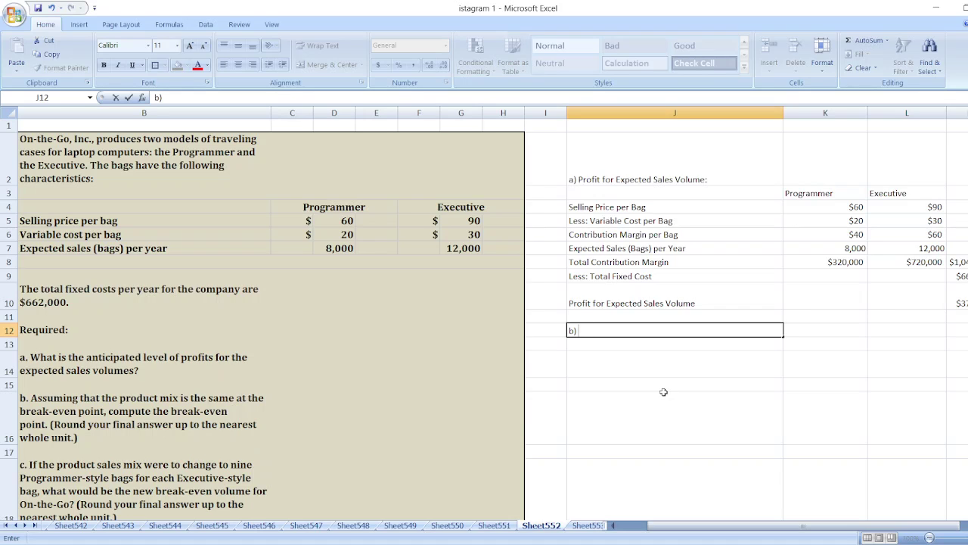
pyautogui.write('Break-even Point')
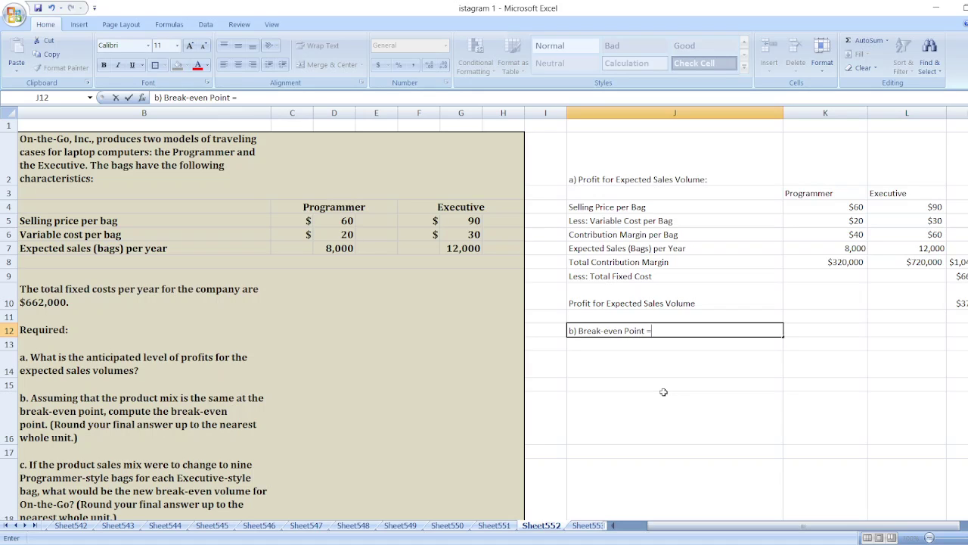
pyautogui.write(' = Fixed Cost/Co')
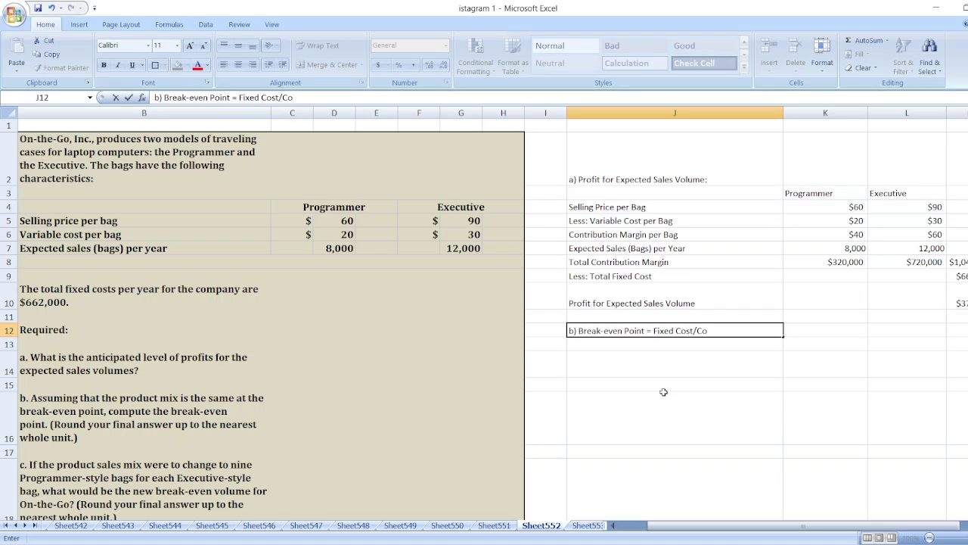
pyautogui.press('BackSpace')
pyautogui.press('BackSpace')
pyautogui.write('Weighted Ave')
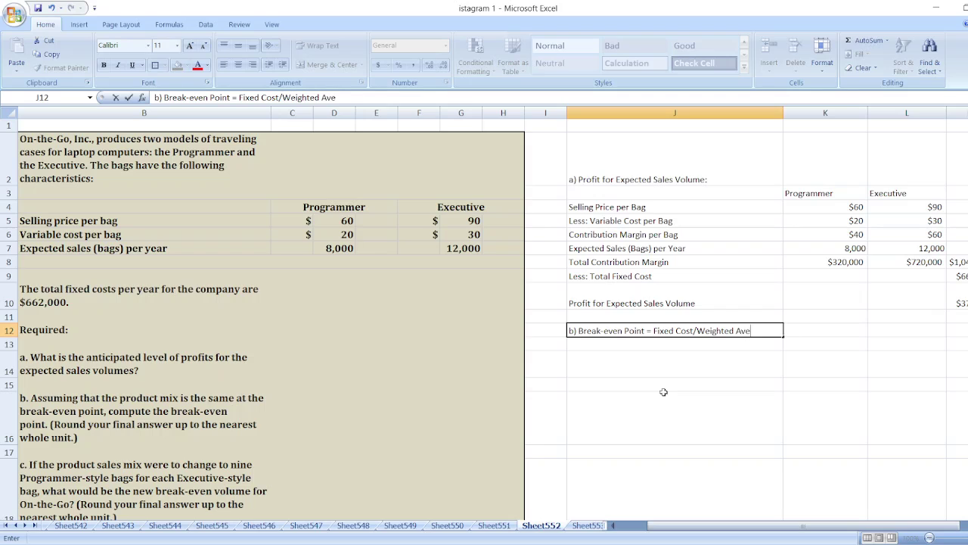
pyautogui.write('rage Contribution Ma')
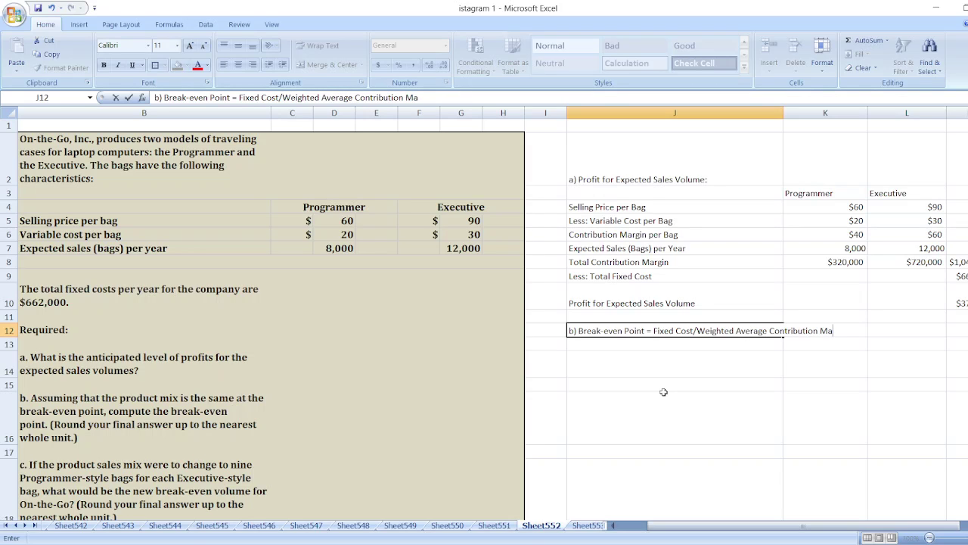
pyautogui.write('rgin per Unit')
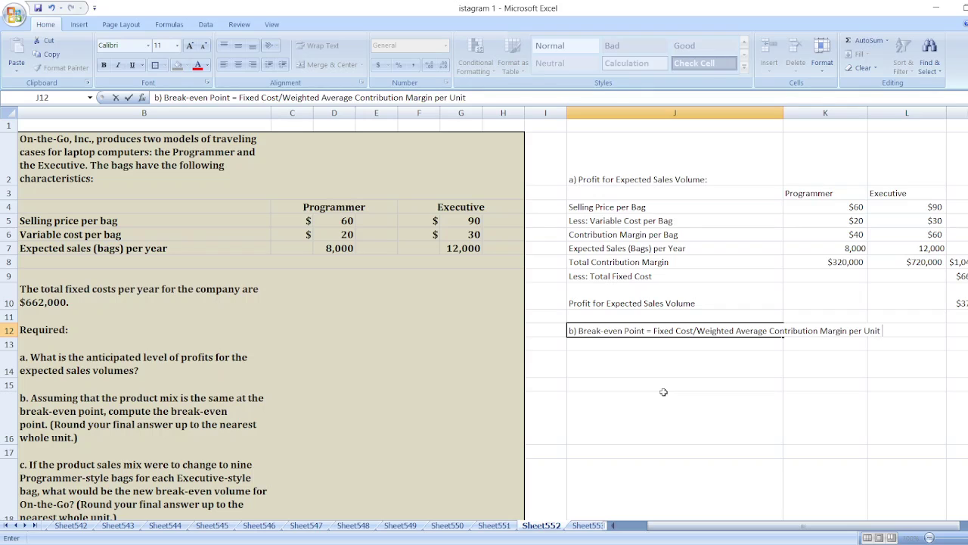
pyautogui.press('Return')
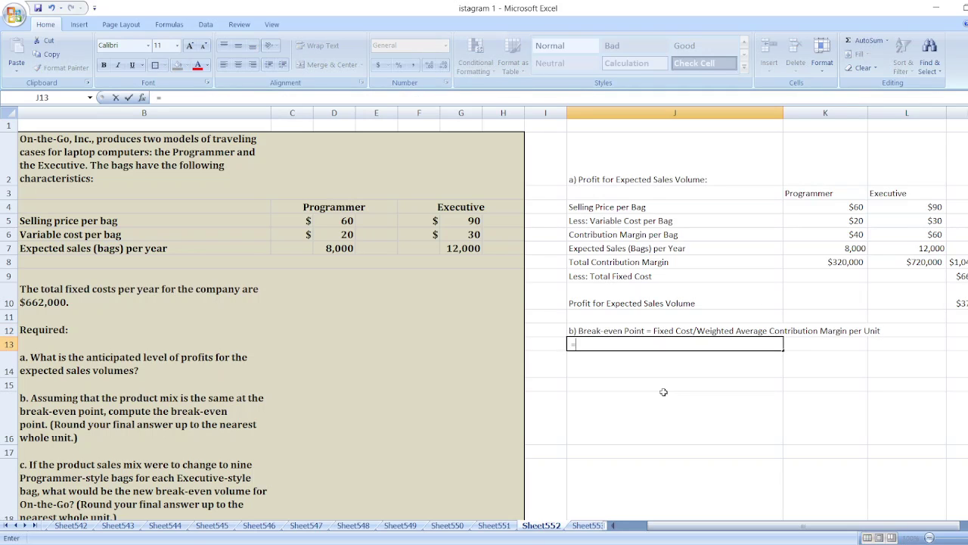
# Write the working line '= $662,000/($1,040,000/20,000)' in J13
pyautogui.write('= $662,000/')
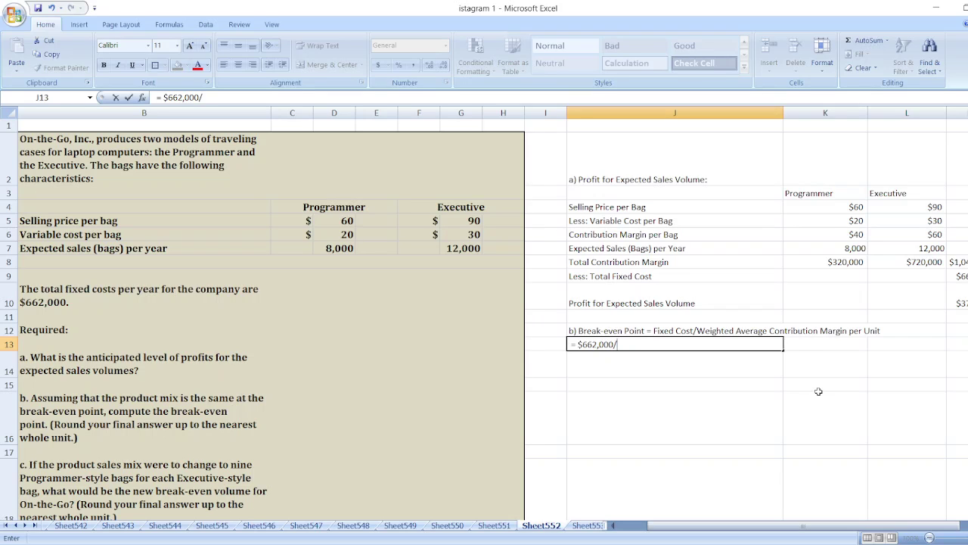
pyautogui.write('($1,040,000')
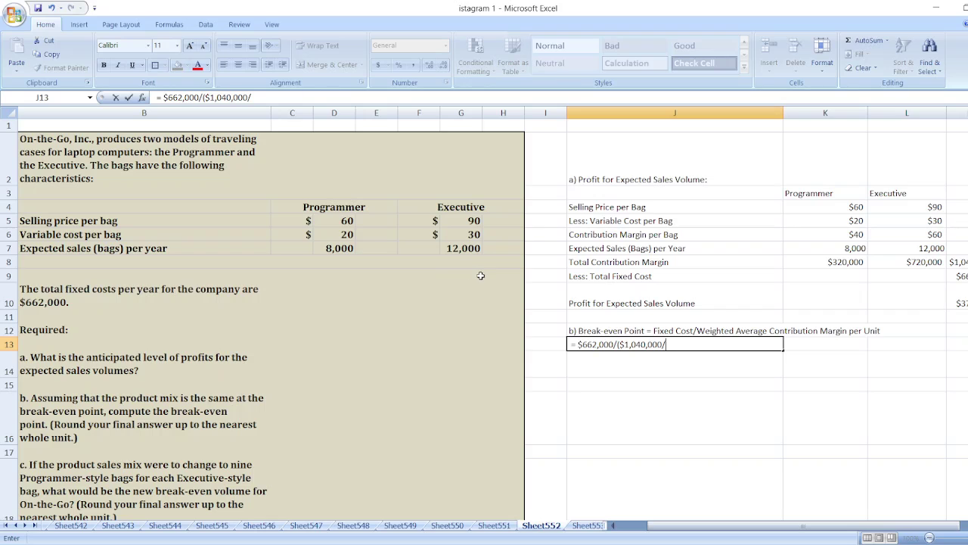
pyautogui.write('/20,000)')
pyautogui.press('Return')
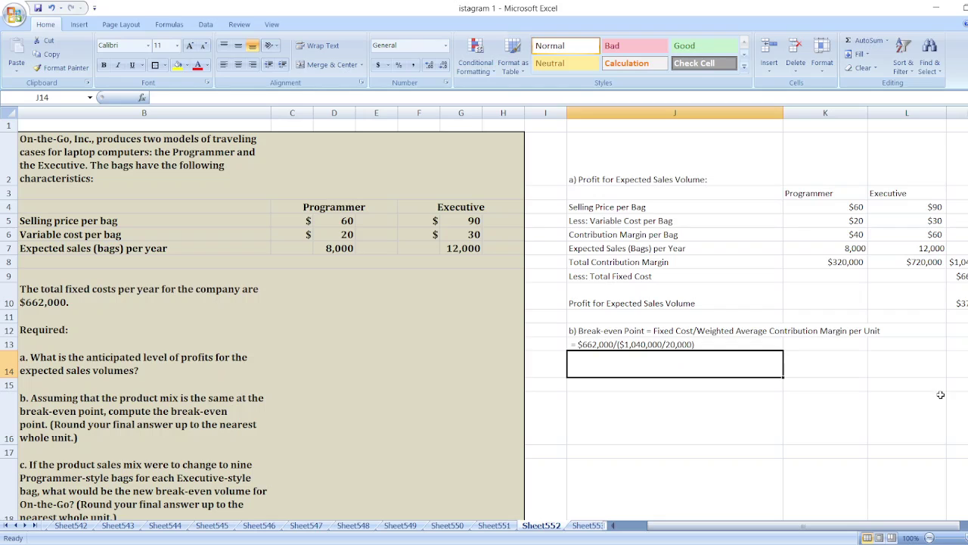
# Calculate the contribution margin per unit in M16 as =M8/20000
pyautogui.click(962, 438)
pyautogui.write('=')
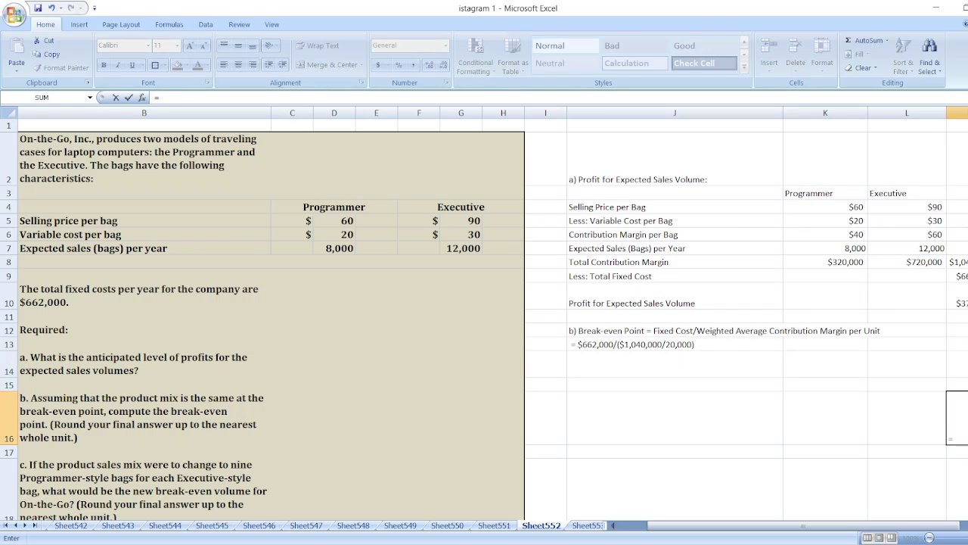
pyautogui.click(958, 262)
pyautogui.write('/20000')
pyautogui.hotkey('ctrl', 'Return')
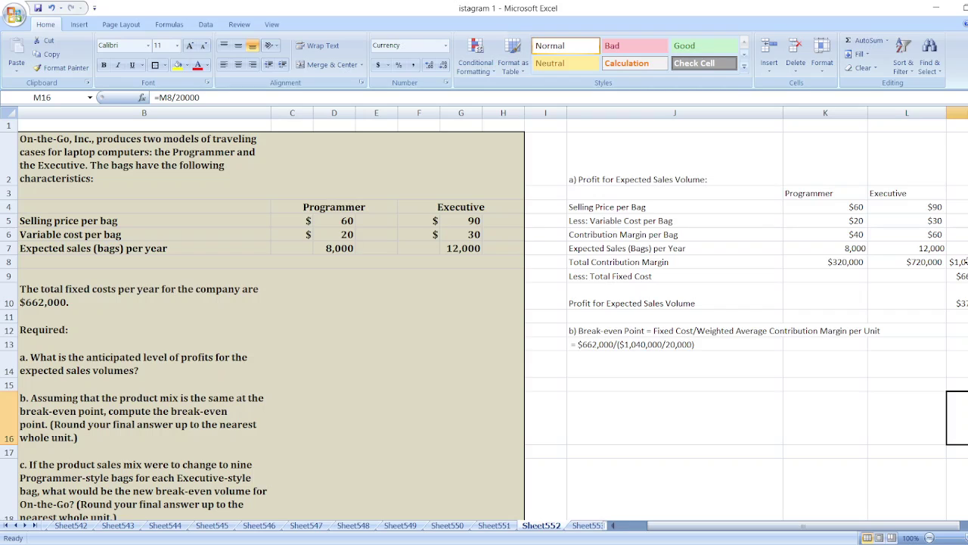
# Write the simplified working line '= $662,000/$52' in J14
pyautogui.click(666, 363)
pyautogui.write('= ')
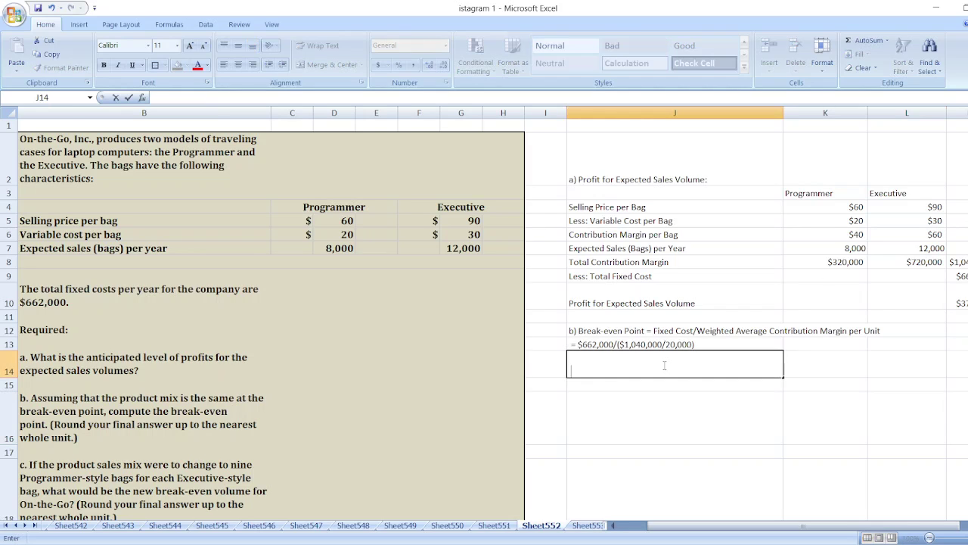
pyautogui.write('$662,000/')
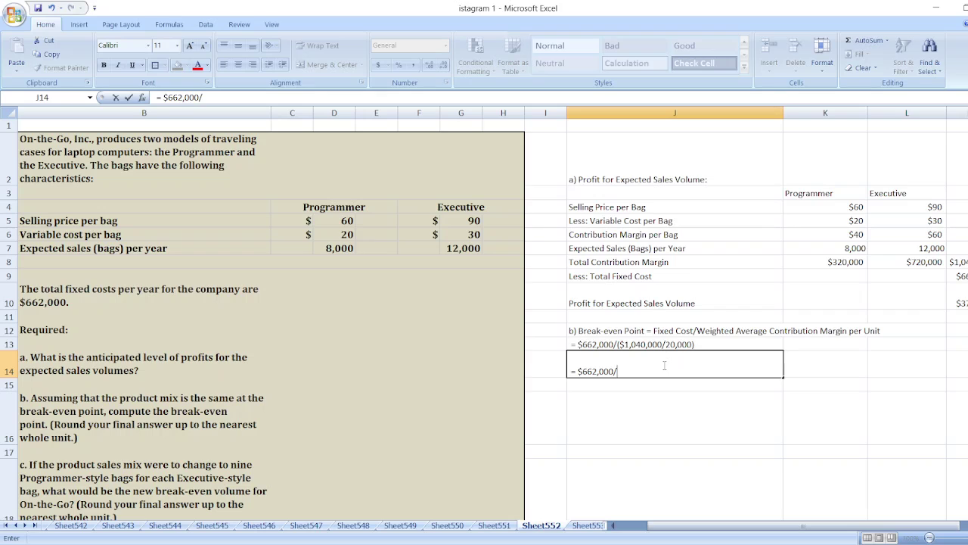
pyautogui.write('$52')
pyautogui.press('Return')
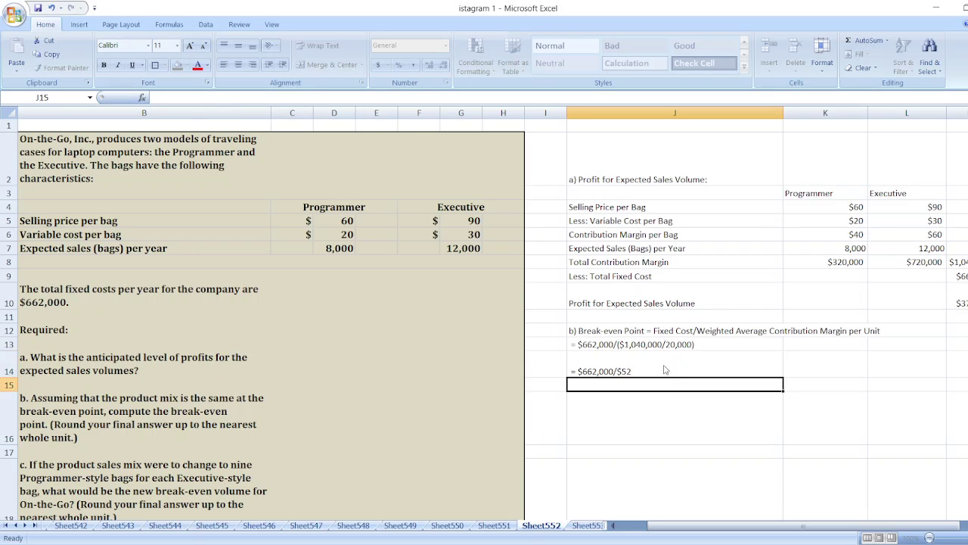
# Compute the break-even as =M9/M16 in M17, shown in comma style without decimals
pyautogui.write('Brea')
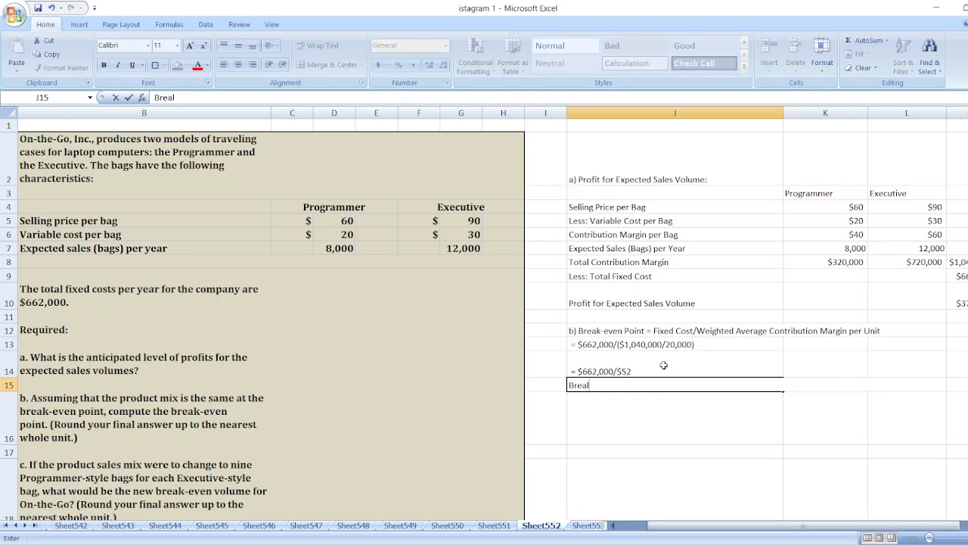
pyautogui.write('k-even Point =')
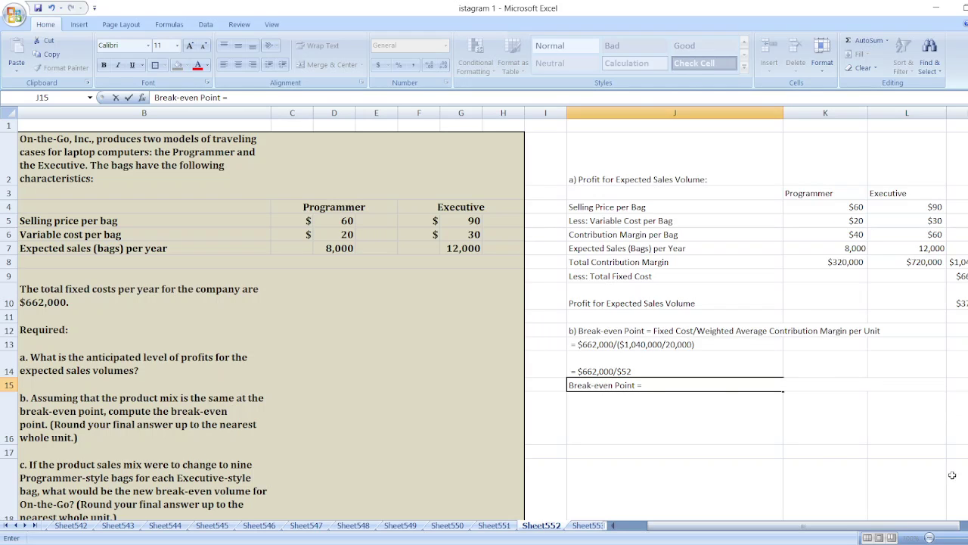
pyautogui.click(964, 452)
pyautogui.write('=')
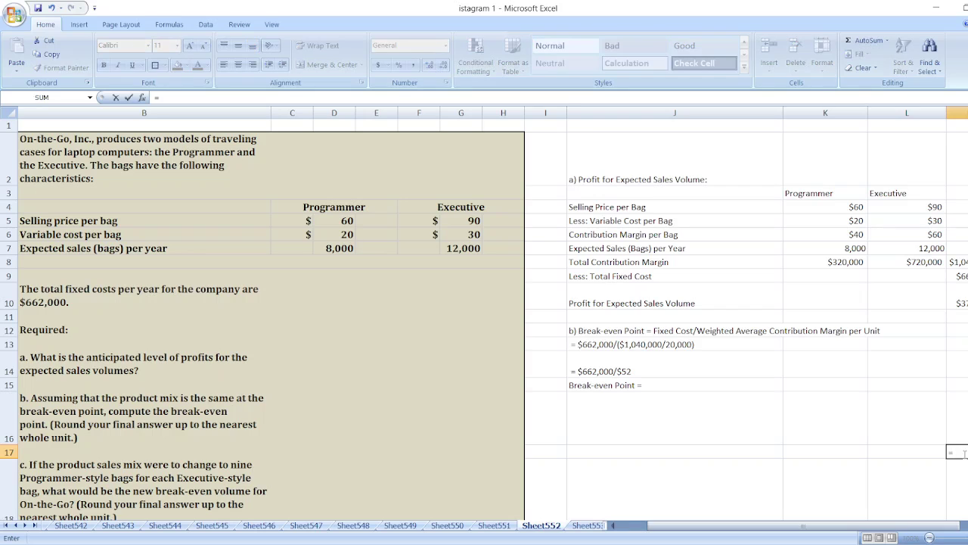
pyautogui.click(962, 277)
pyautogui.write('/')
pyautogui.press('Up')
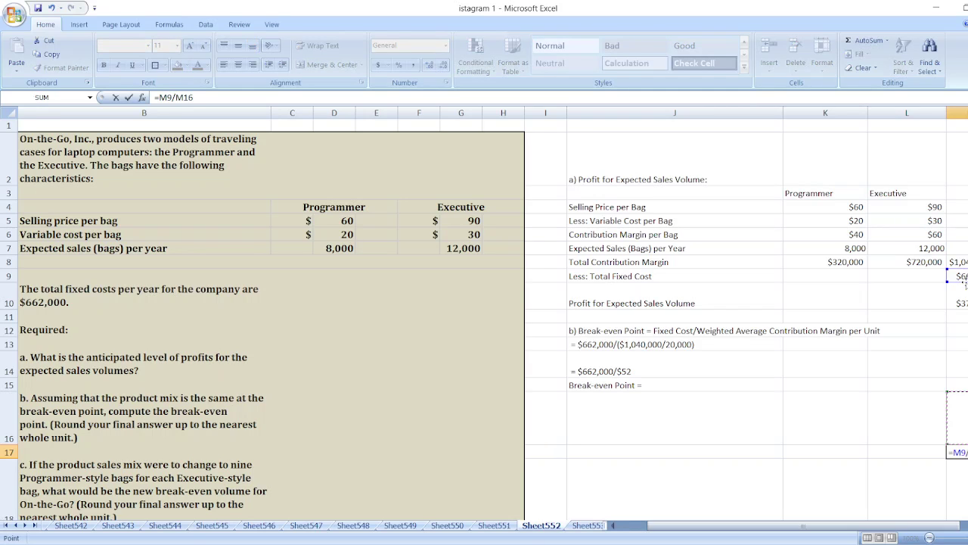
pyautogui.press('Return')
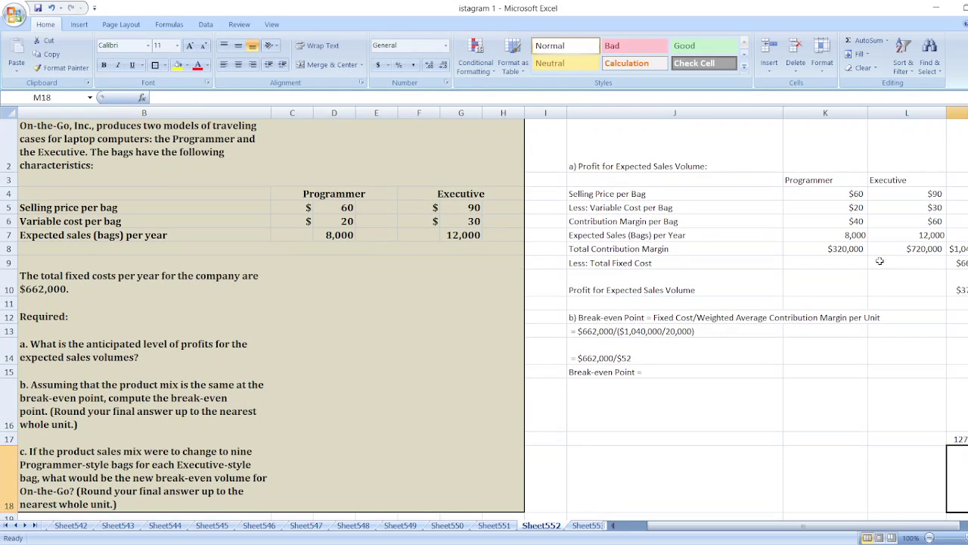
pyautogui.press('Up')
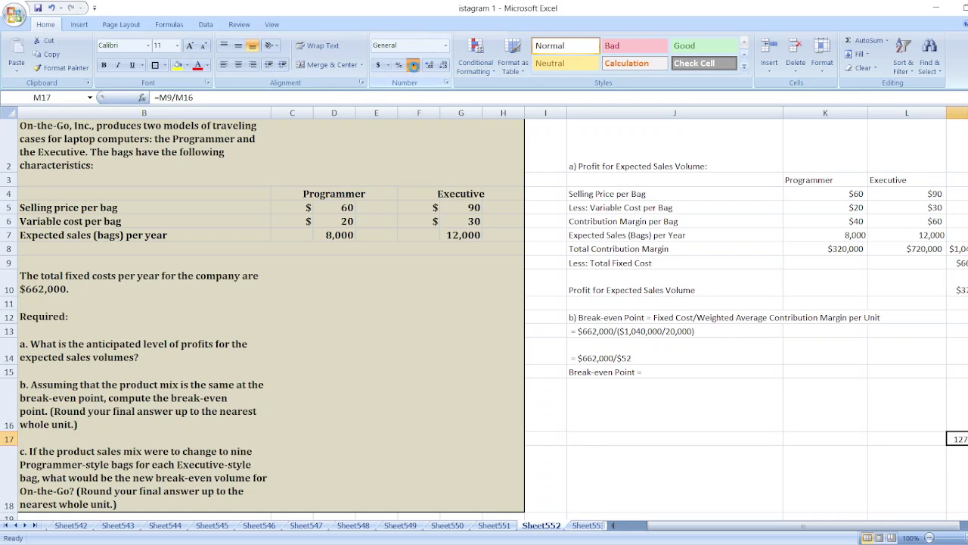
pyautogui.click(413, 65)
pyautogui.click(442, 66)
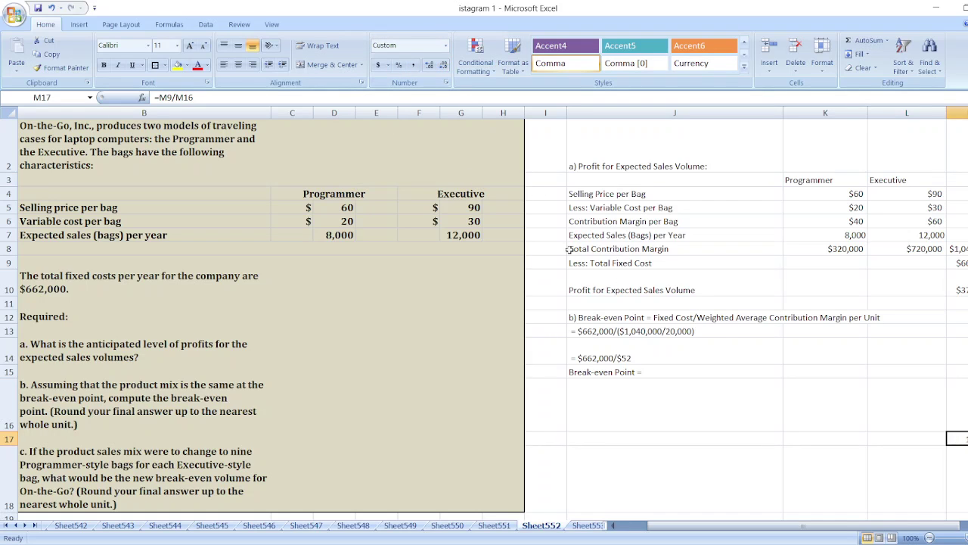
# Complete the J15 label to read 'Break-even Point = 12,731 units'
pyautogui.doubleClick(659, 371)
pyautogui.write('12,')
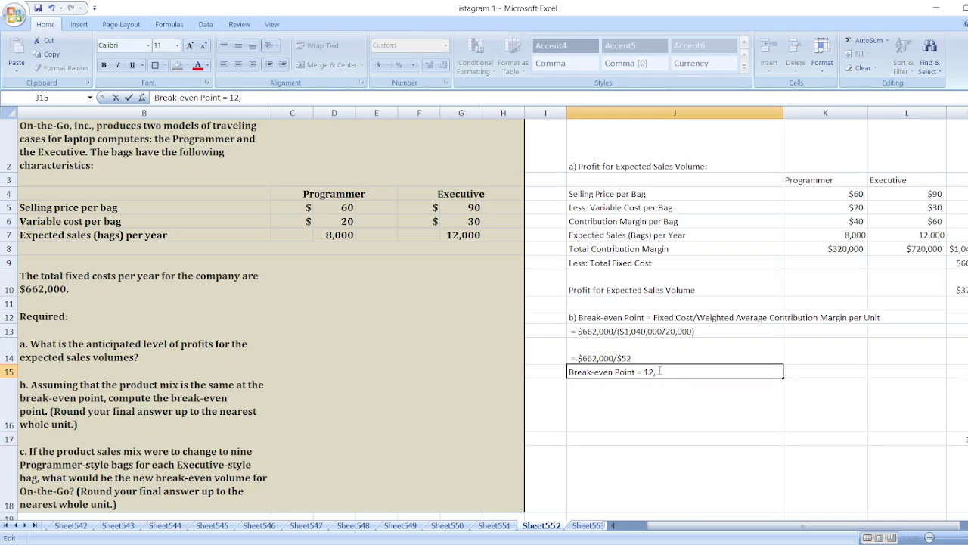
pyautogui.write('731.')
pyautogui.write(' units')
pyautogui.press('Return')
pyautogui.press('Return')
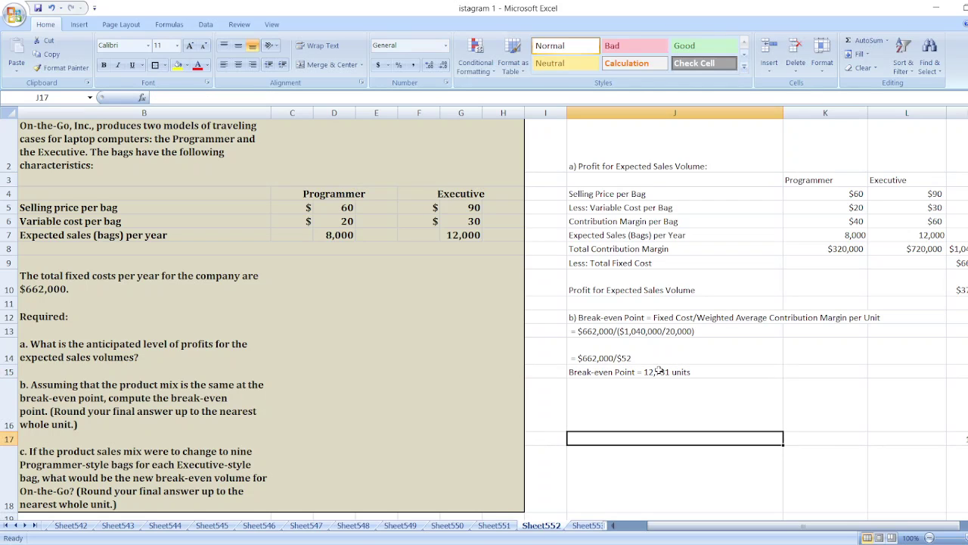
pyautogui.write('c)')
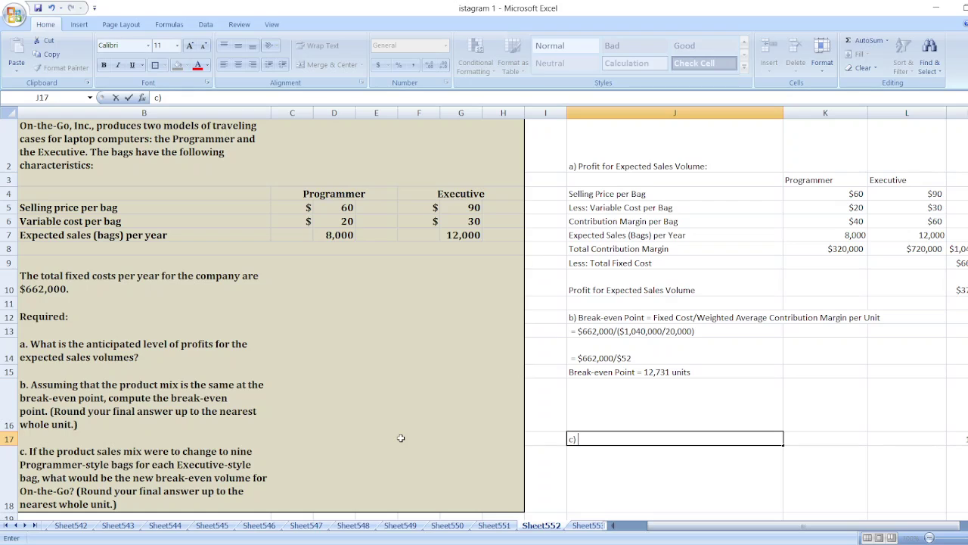
# Write 'Weighted Contribution per Unit of New Mix = ((40*9) + (60*1))/10 = $42' after c)
pyautogui.write('Weighted Co')
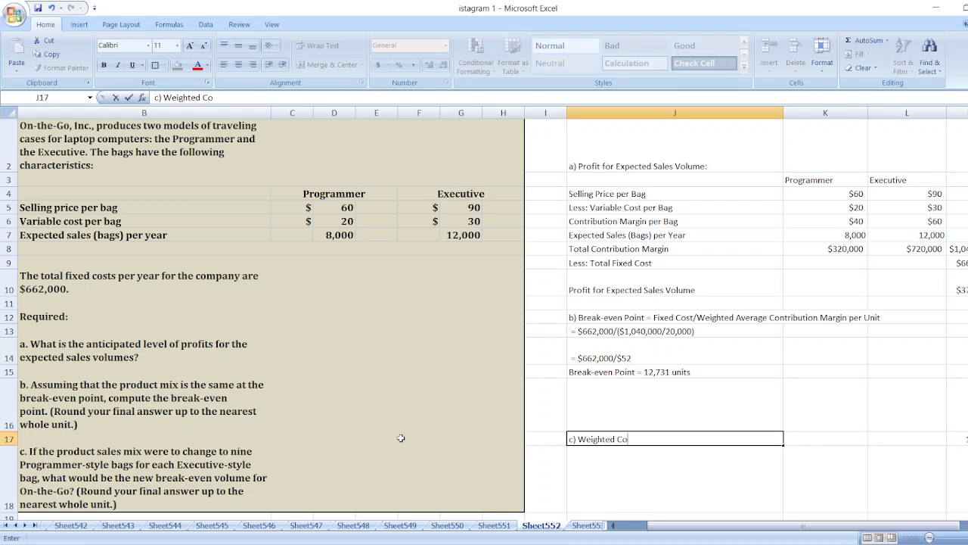
pyautogui.write('ntribution pe')
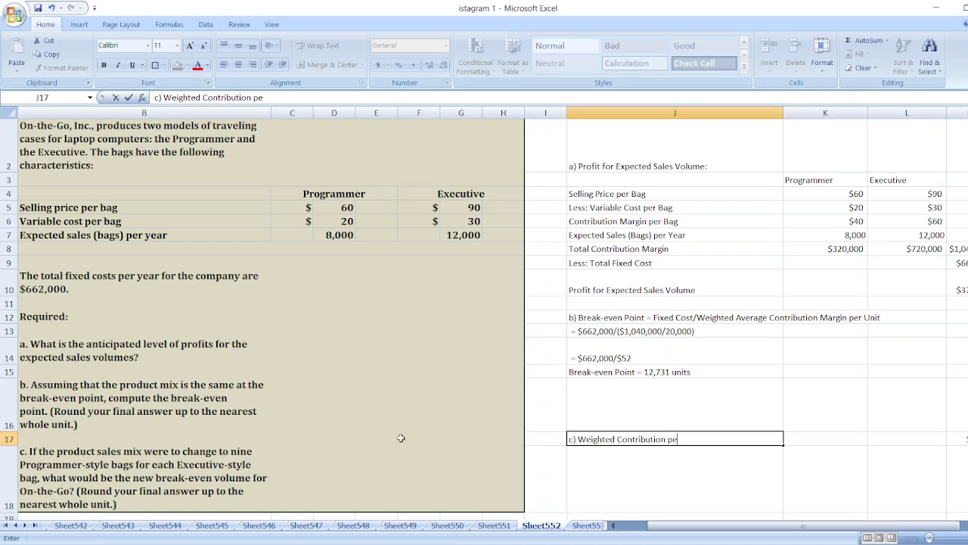
pyautogui.write('r Unit of New Mix ')
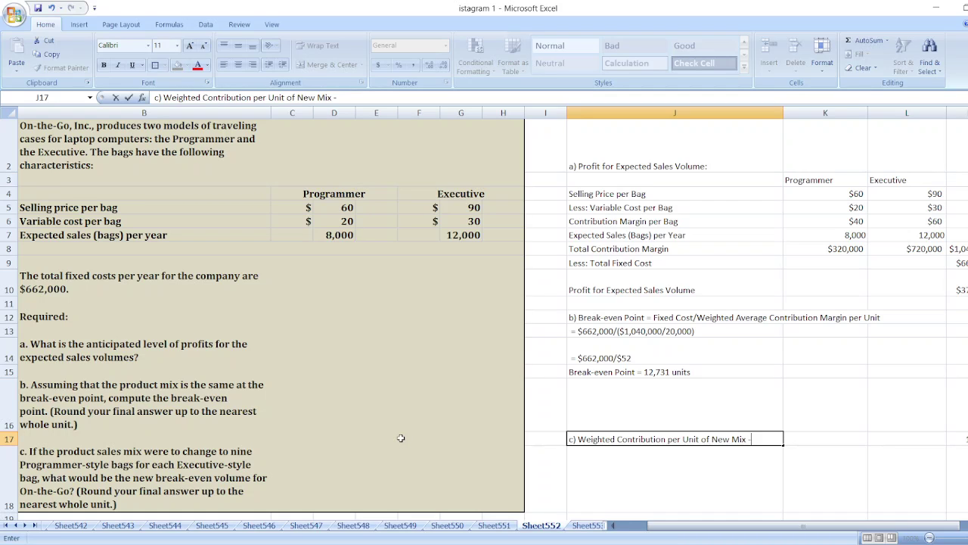
pyautogui.write('= ')
pyautogui.write(')')
pyautogui.write('(')
pyautogui.write('40')
pyautogui.write('*9)')
pyautogui.write(' +')
pyautogui.write(' (')
pyautogui.write('60*1)')
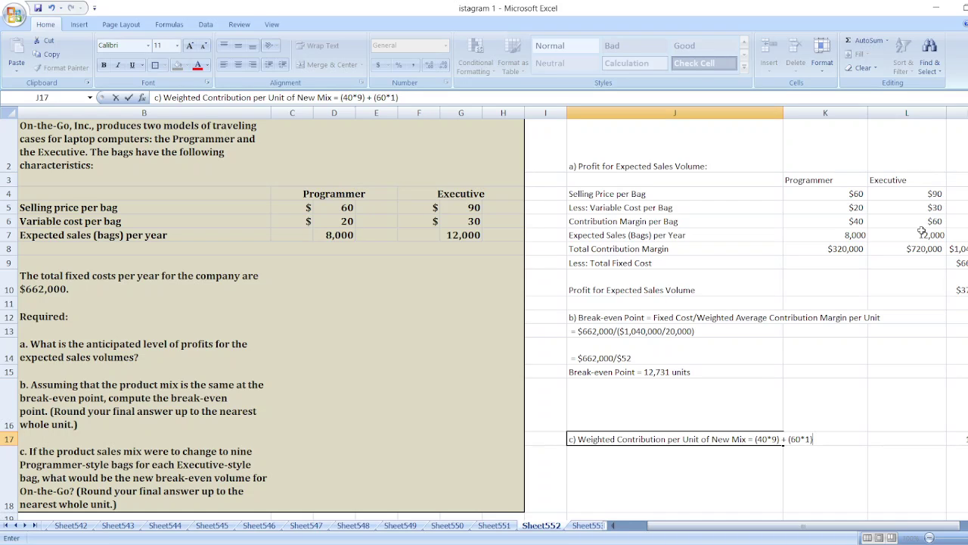
pyautogui.write(')/10')
pyautogui.click(757, 439)
pyautogui.write('(')
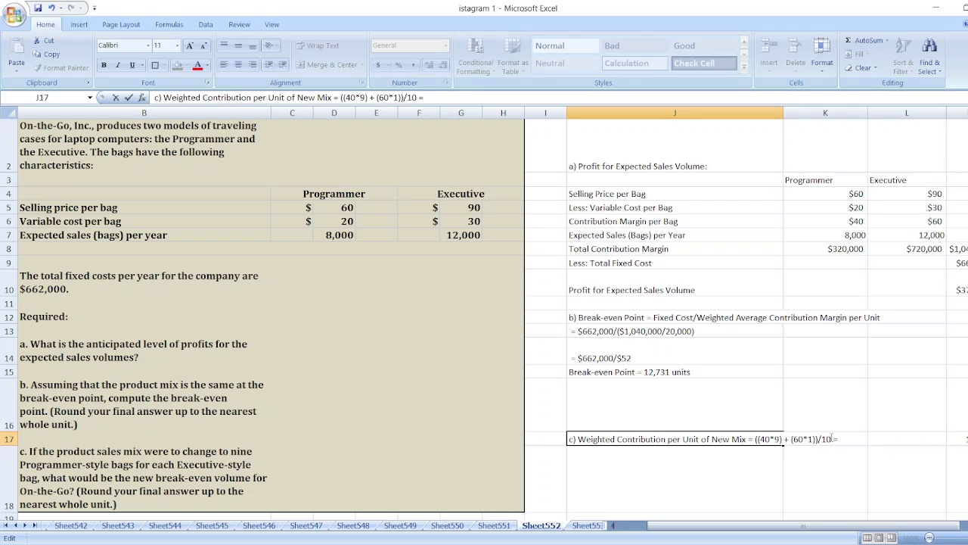
pyautogui.write(' $42')
pyautogui.press('Return')
# Write the part c break-even label in J18 and compute =M9/$42 in M14, shown in whole units
pyautogui.write('Break')
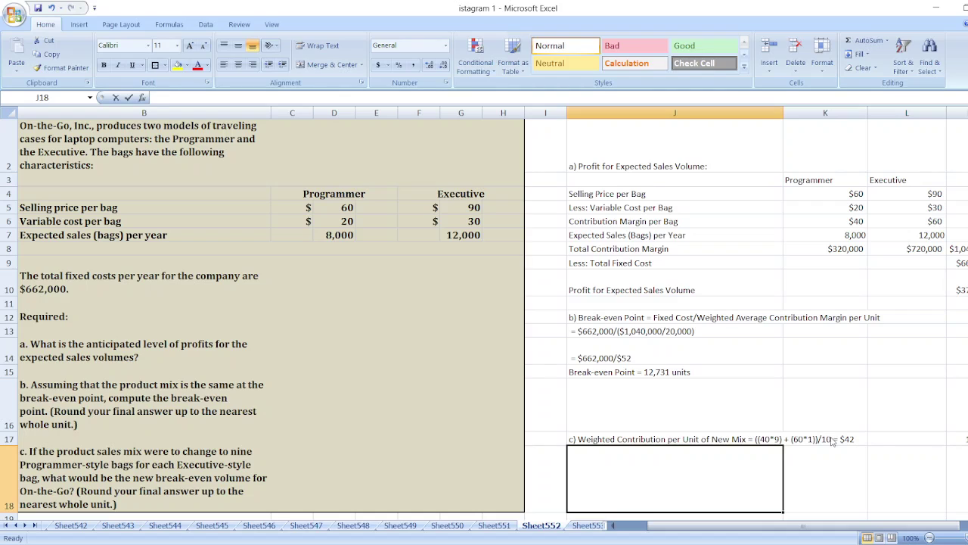
pyautogui.write('-even Poin')
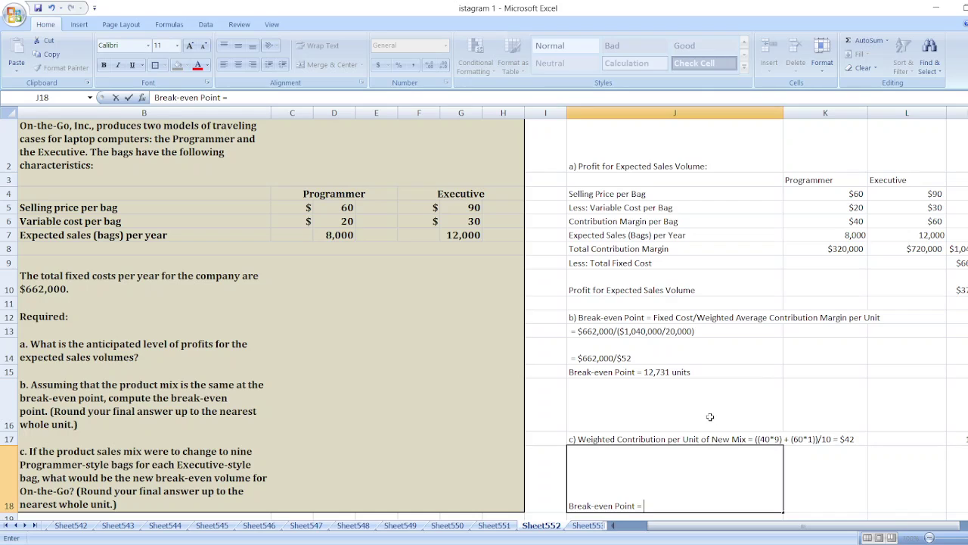
pyautogui.write('t = $662,000')
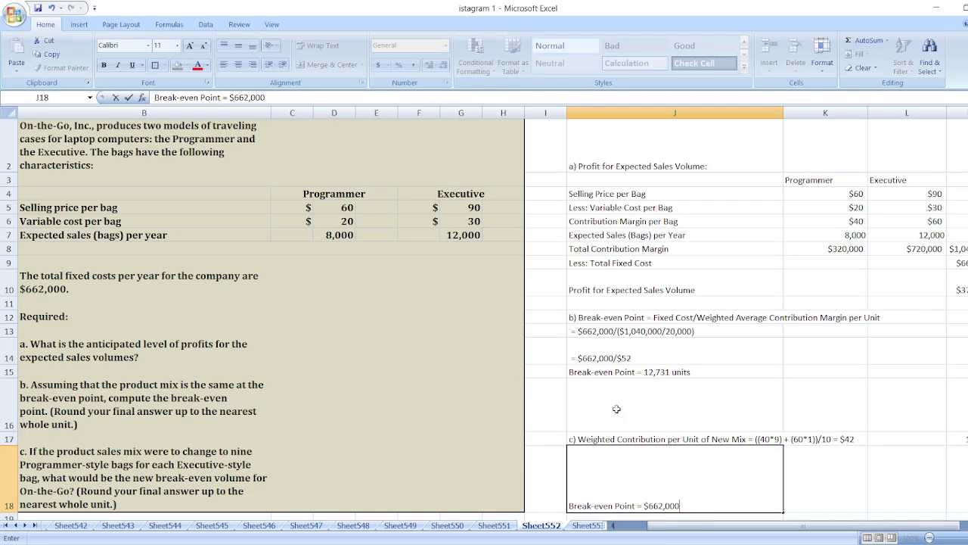
pyautogui.write('/$42 =')
pyautogui.click(957, 362)
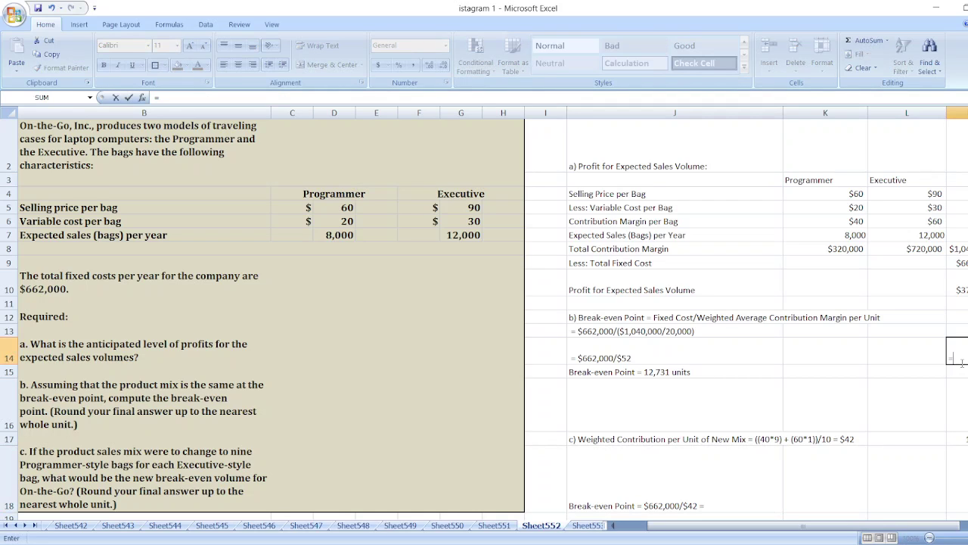
pyautogui.write('=')
pyautogui.click(959, 263)
pyautogui.write('/$')
pyautogui.write('42')
pyautogui.press('Return')
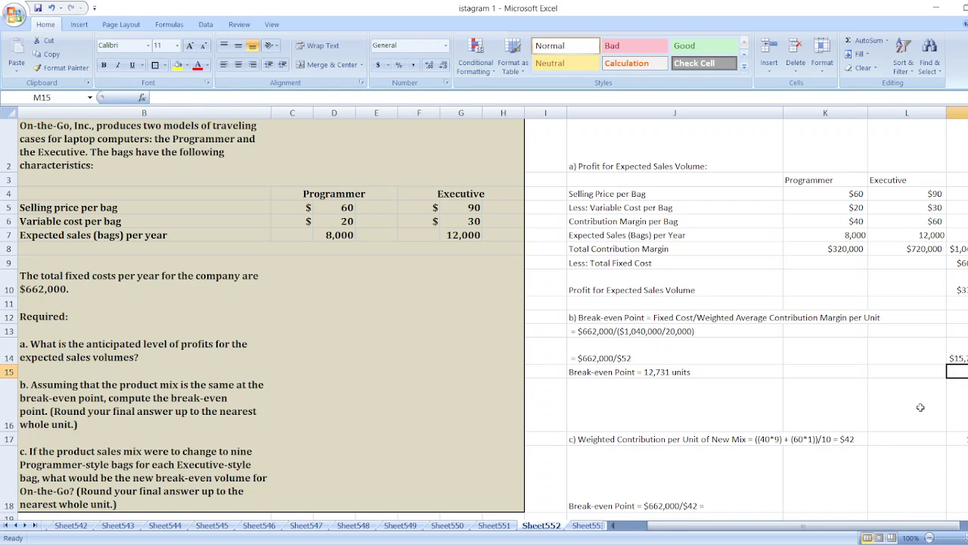
pyautogui.press('Up')
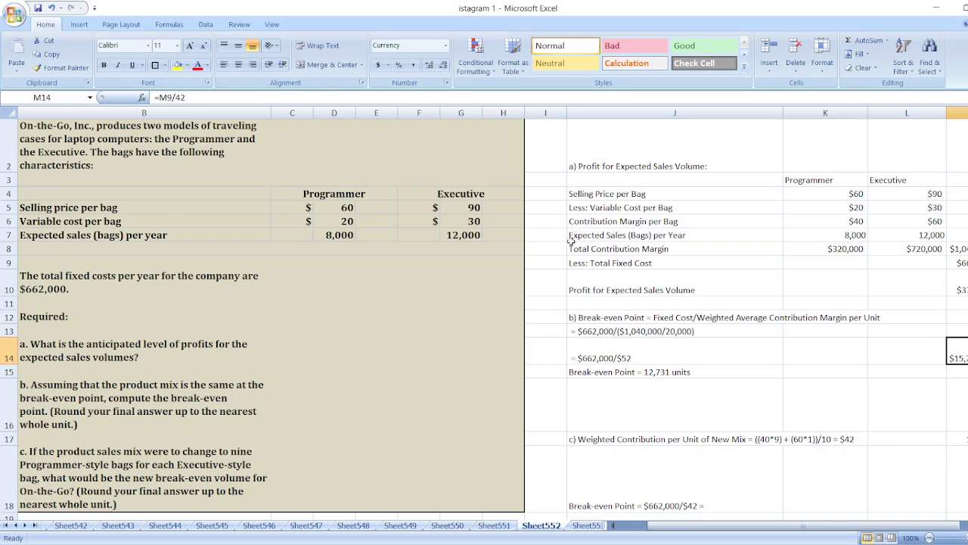
pyautogui.click(443, 66)
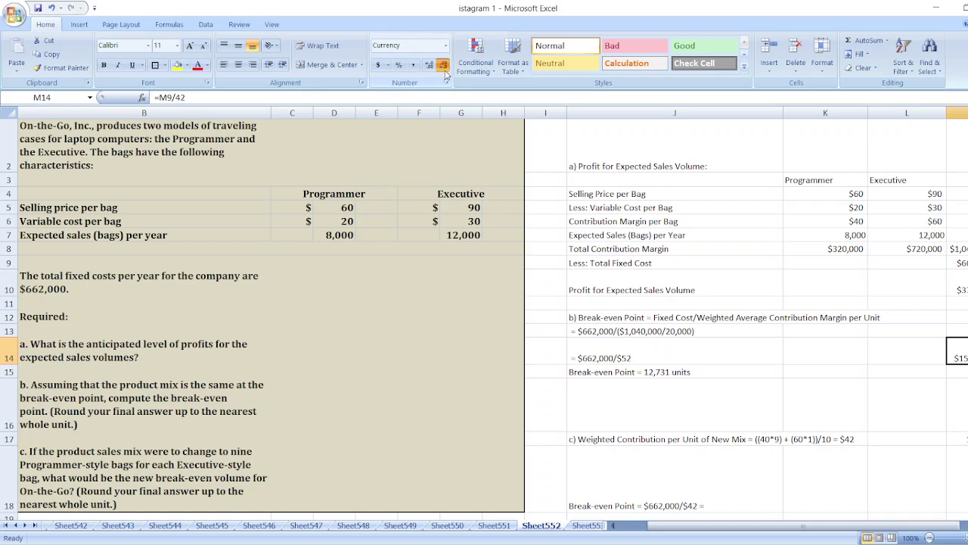
# Finish J18 with the $15,762 answer and make it bold
pyautogui.doubleClick(714, 501)
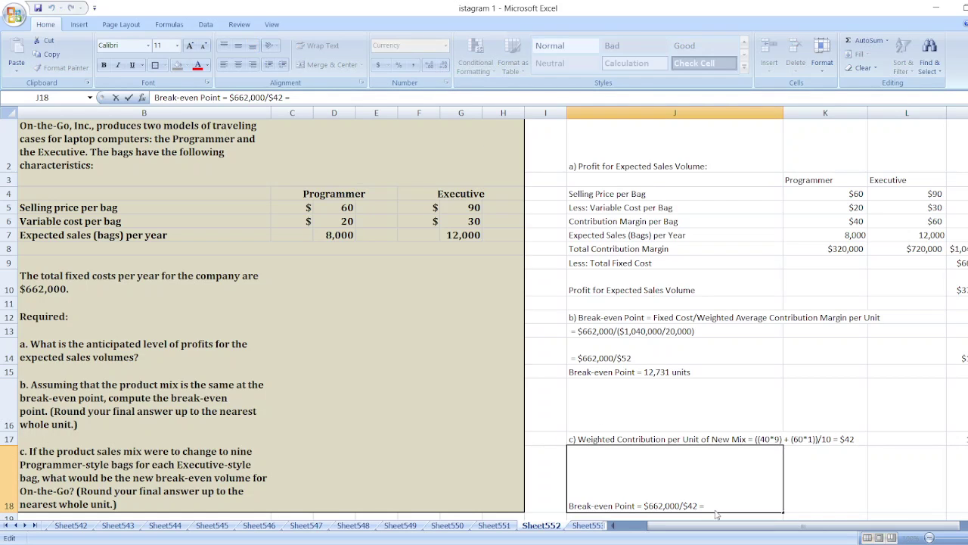
pyautogui.write('$15,762')
pyautogui.press('Return')
pyautogui.hotkey('ctrl', 'b')
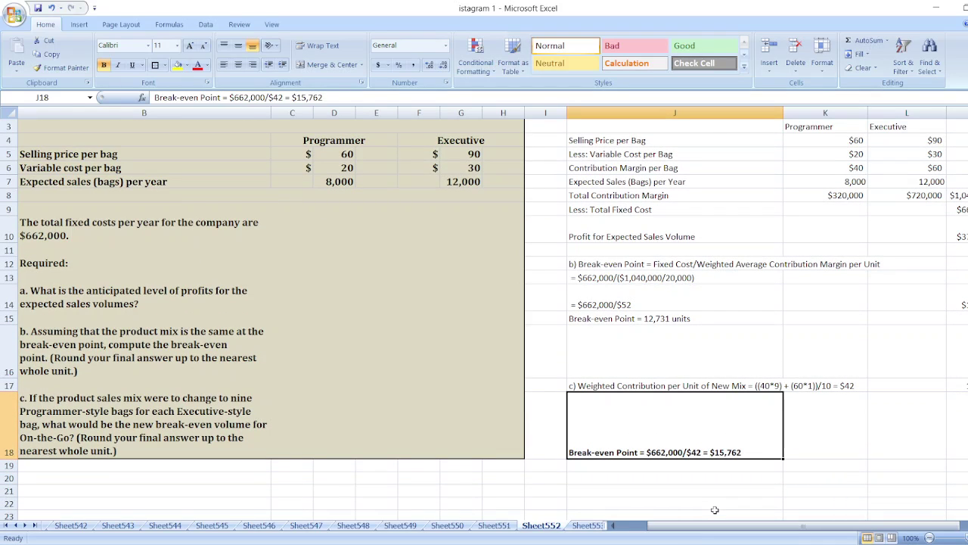
# Bold the part b answer in J15, its heading in J12, and the profit row J10:M10
pyautogui.click(626, 318)
pyautogui.hotkey('ctrl', 'b')
pyautogui.click(625, 263)
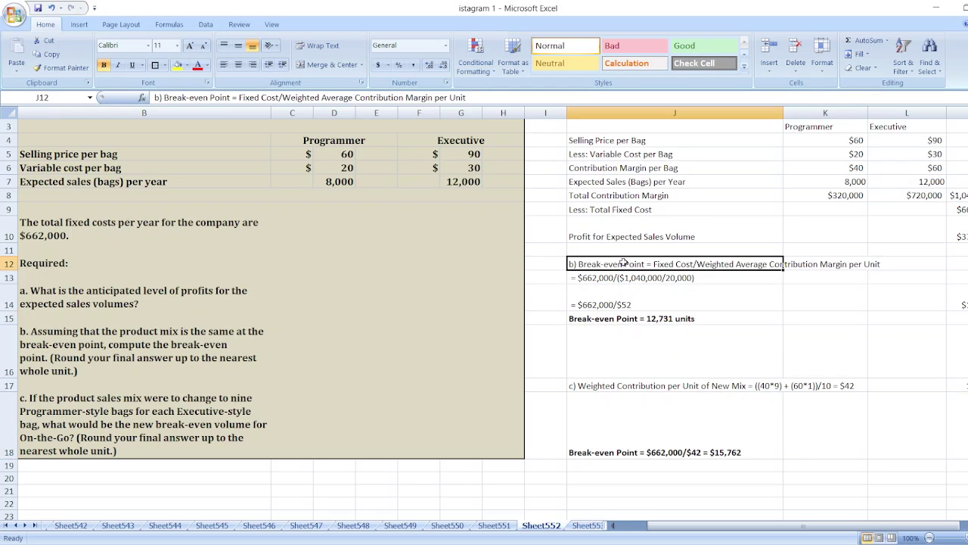
pyautogui.hotkey('ctrl', 'b')
pyautogui.click(620, 234)
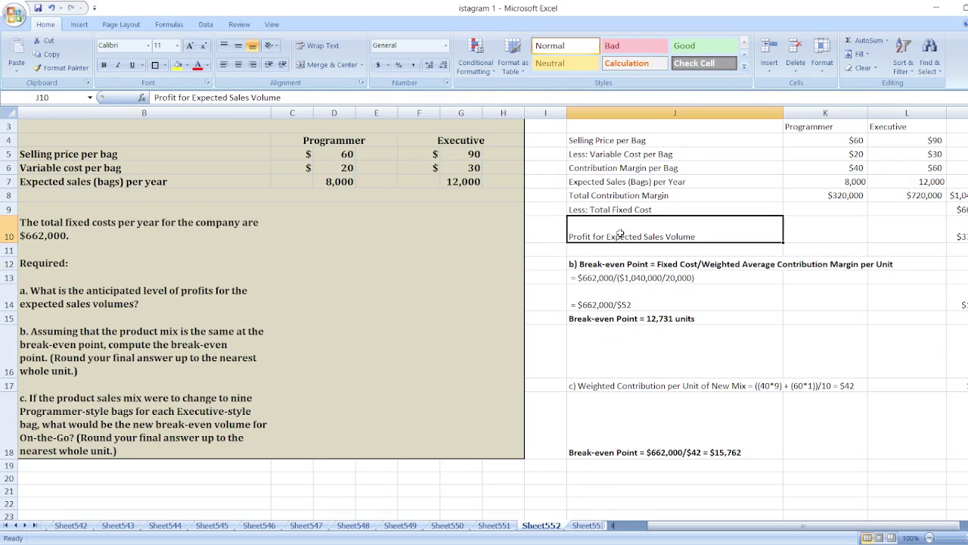
pyautogui.hotkey('shift', 'Right')
pyautogui.hotkey('shift', 'Right')
pyautogui.hotkey('shift', 'Right')
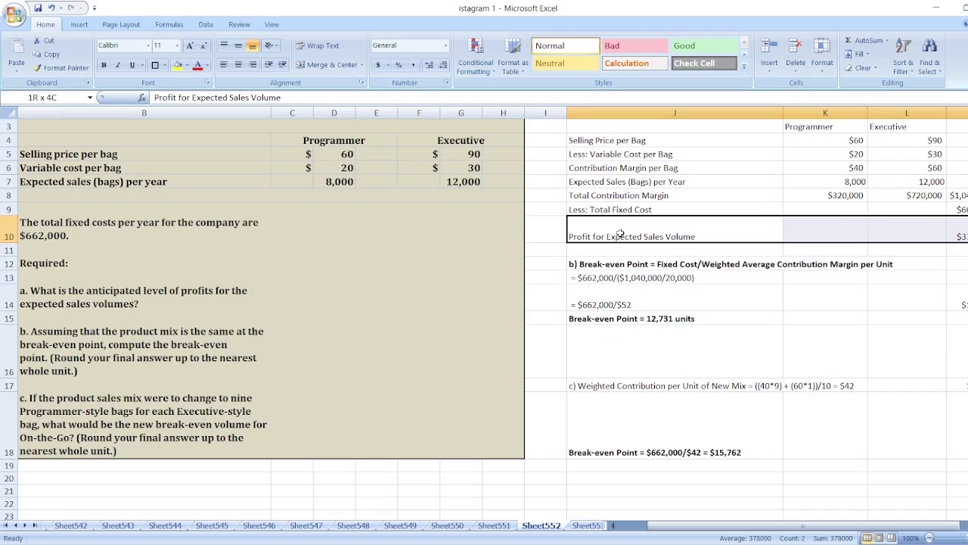
pyautogui.hotkey('ctrl', 'b')
pyautogui.press('Up')
pyautogui.press('Up')
pyautogui.press('Up')
pyautogui.press('Up')
pyautogui.press('Up')
pyautogui.press('Up')
pyautogui.press('Up')
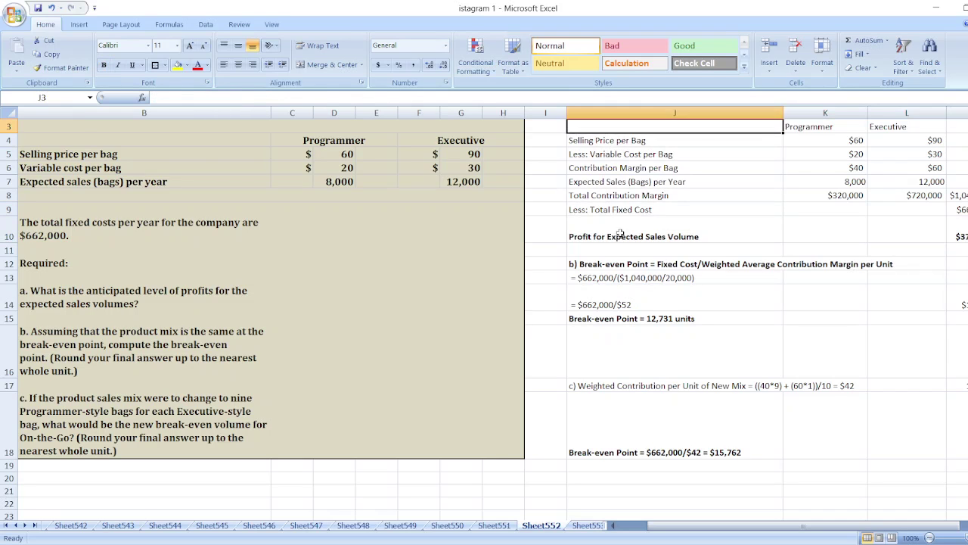
pyautogui.press('Up')
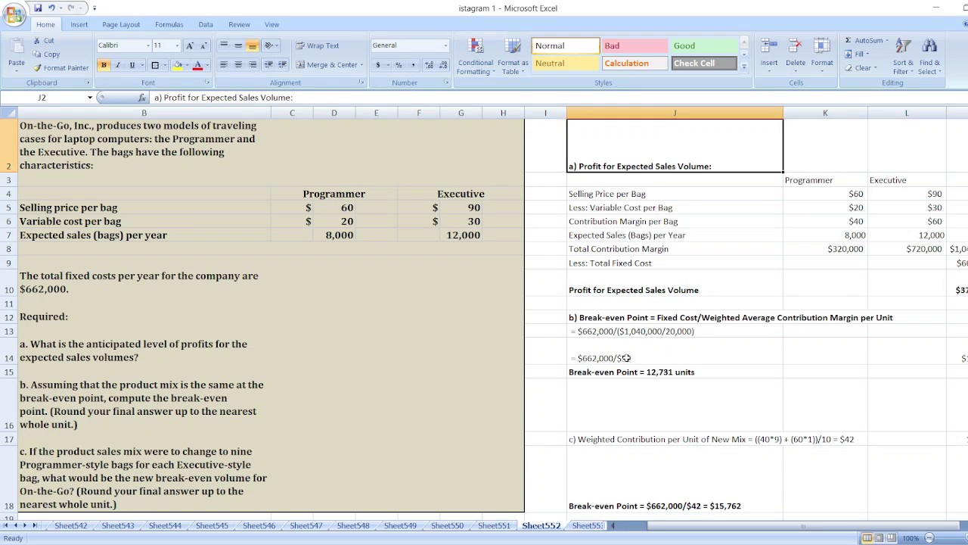